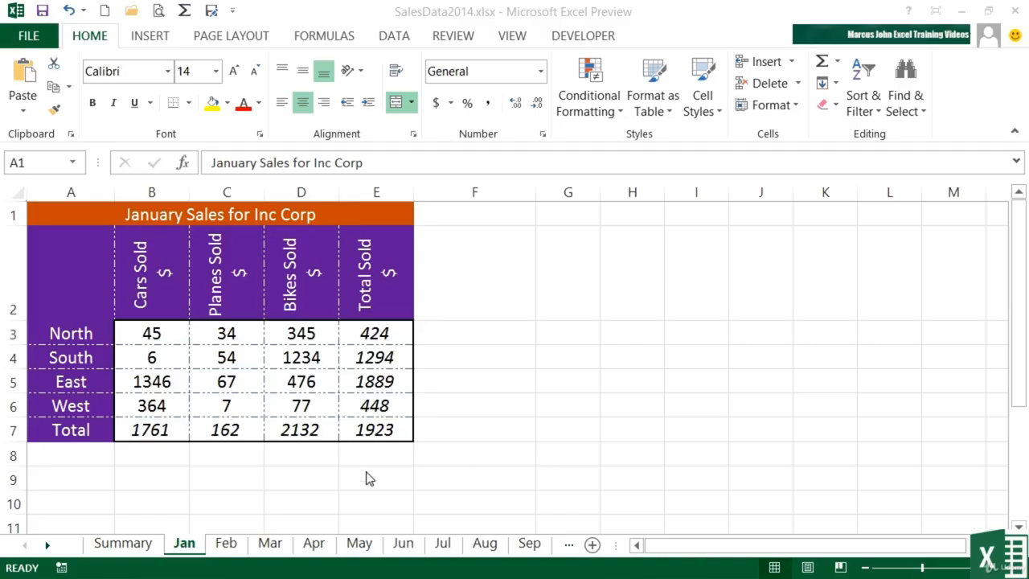
# Review the Feb, Mar and Summary sheets, and inspect the Cars Sold total formula on the Jan sheet
pyautogui.click(222, 545)
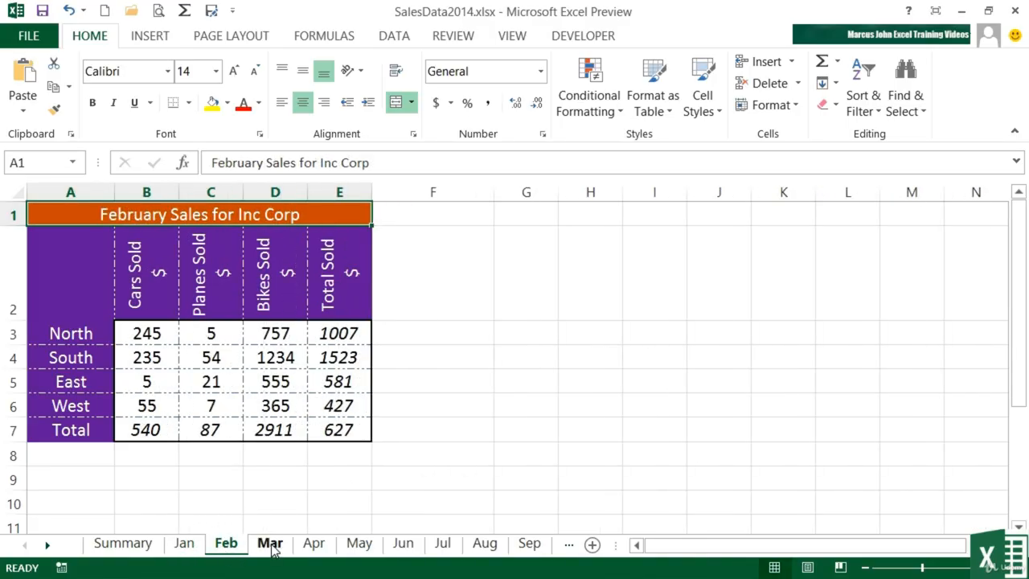
pyautogui.click(271, 546)
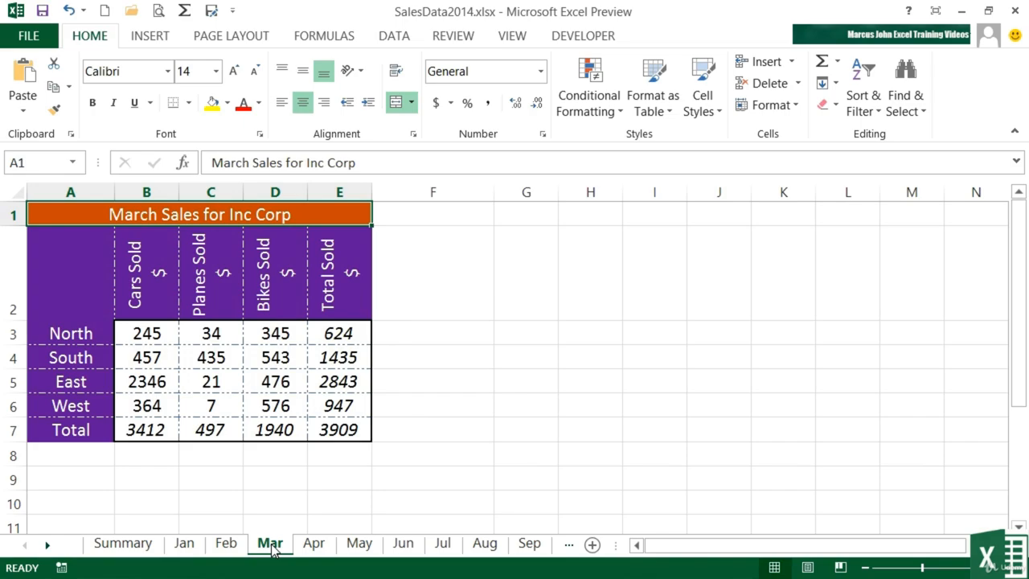
pyautogui.click(122, 545)
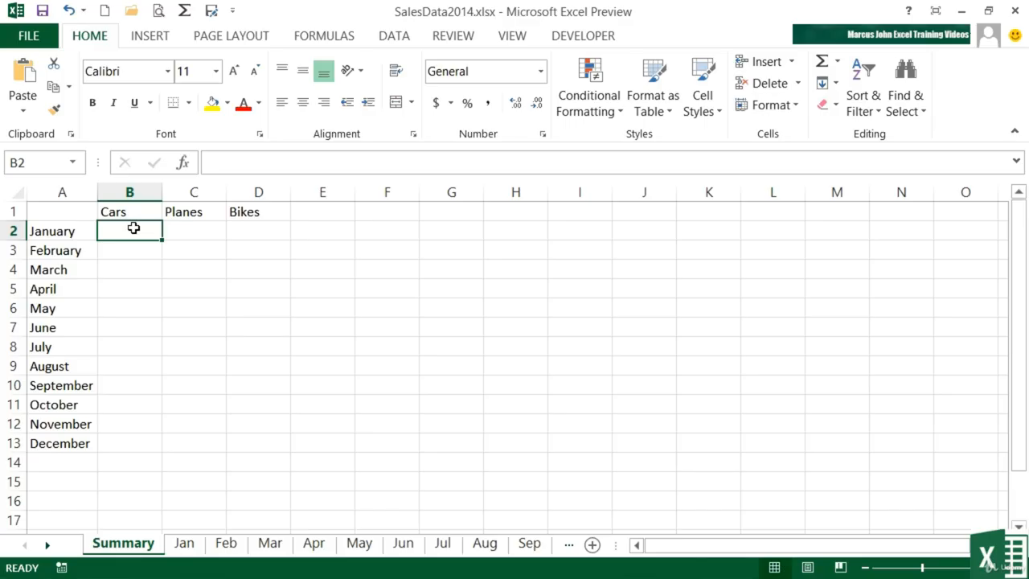
pyautogui.click(188, 546)
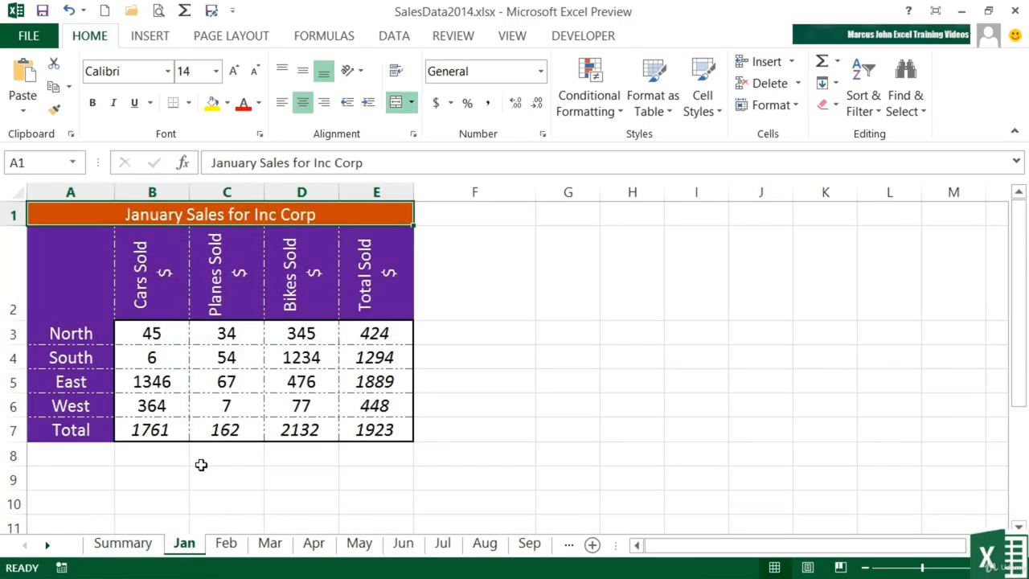
pyautogui.click(157, 434)
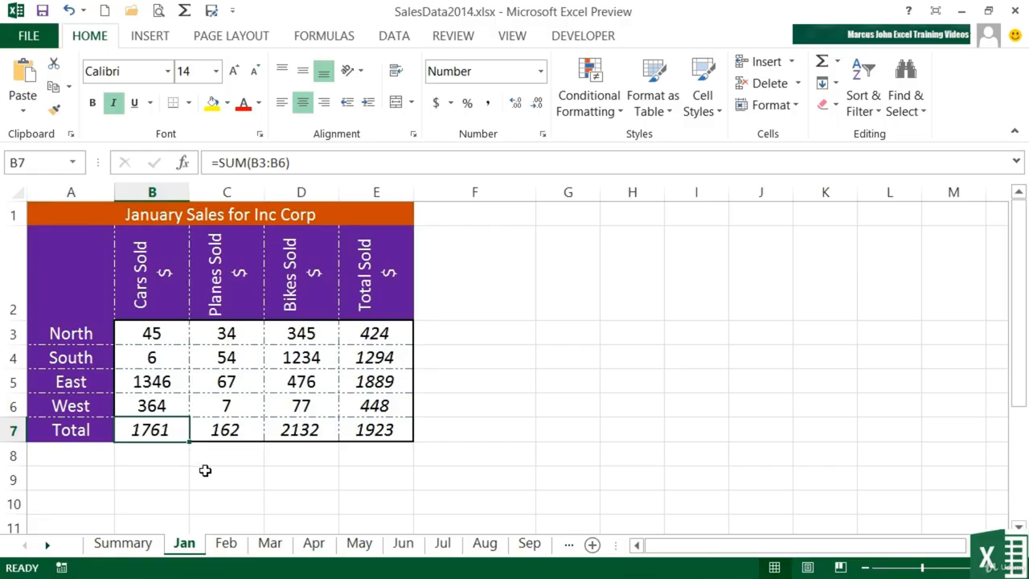
# Link the January Cars cell B2 on the Summary sheet to the Jan sheet's cars total with =Jan!B7, and check the formula
pyautogui.click(147, 547)
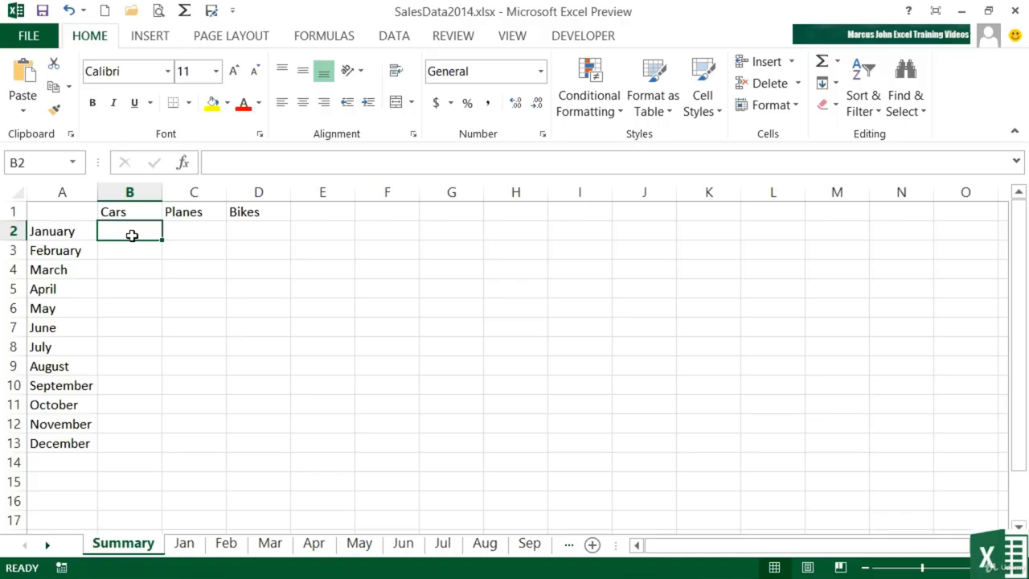
pyautogui.write('=')
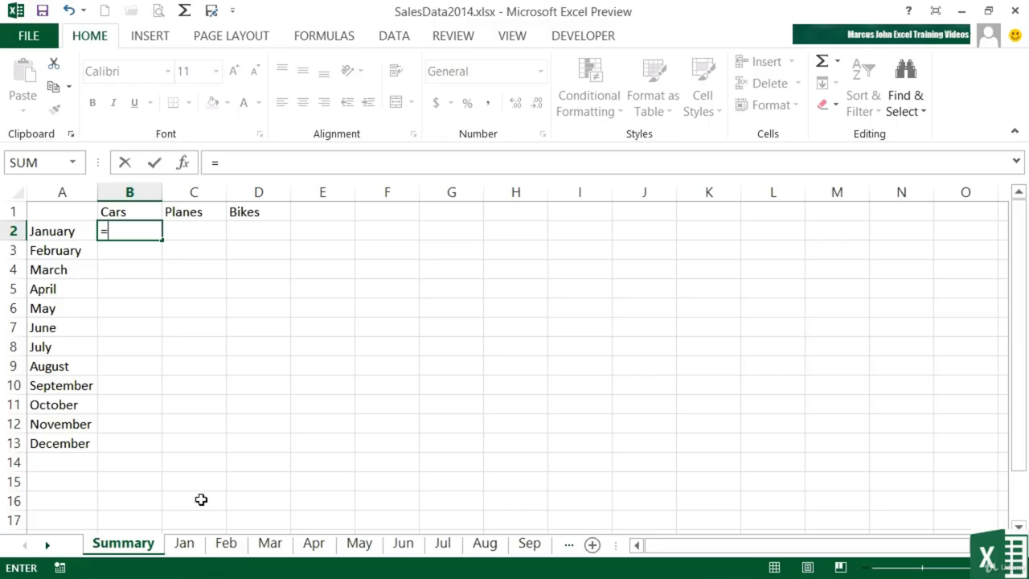
pyautogui.click(190, 547)
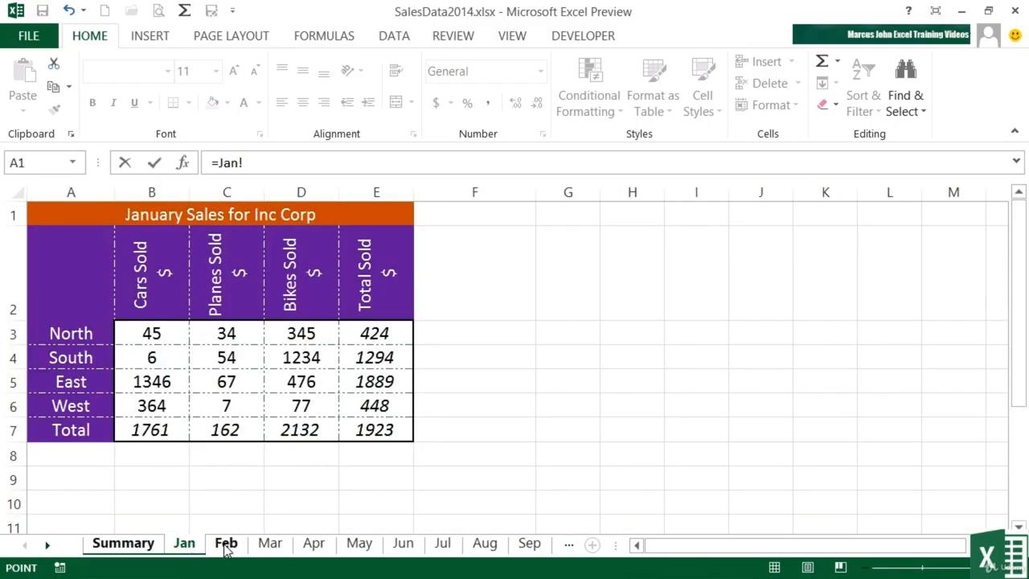
pyautogui.click(147, 430)
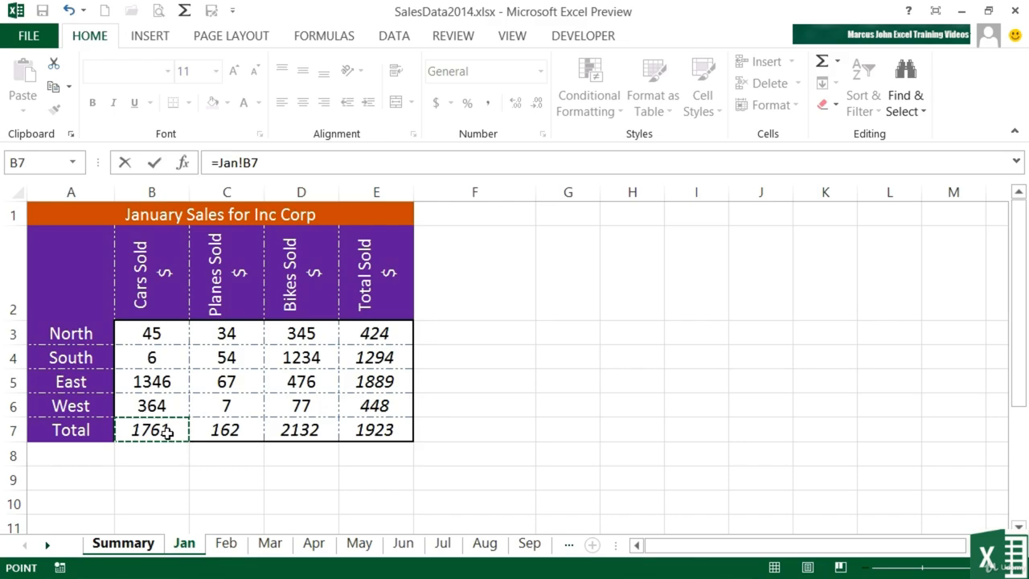
pyautogui.press('Return')
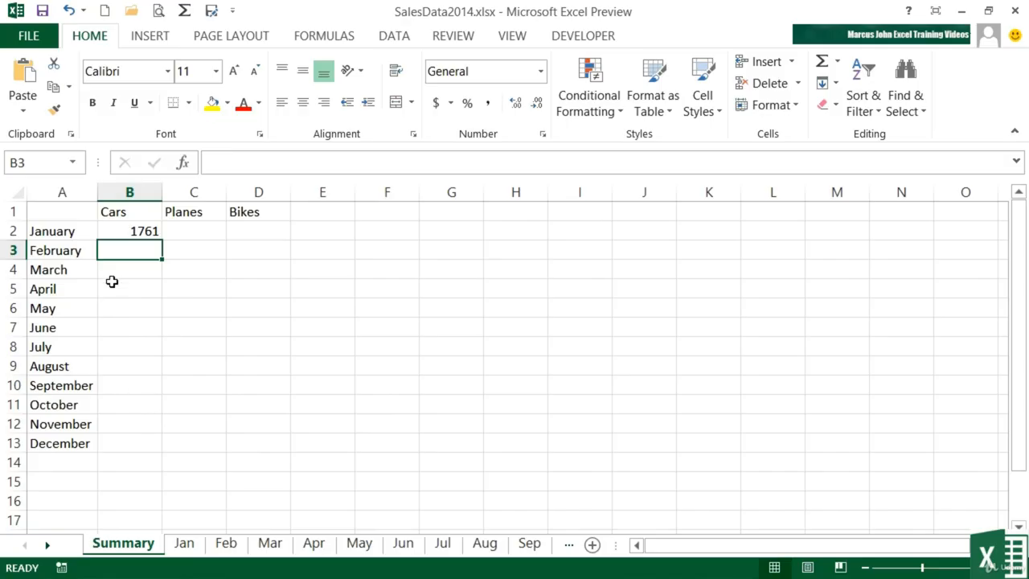
pyautogui.click(145, 230)
pyautogui.doubleClick(144, 231)
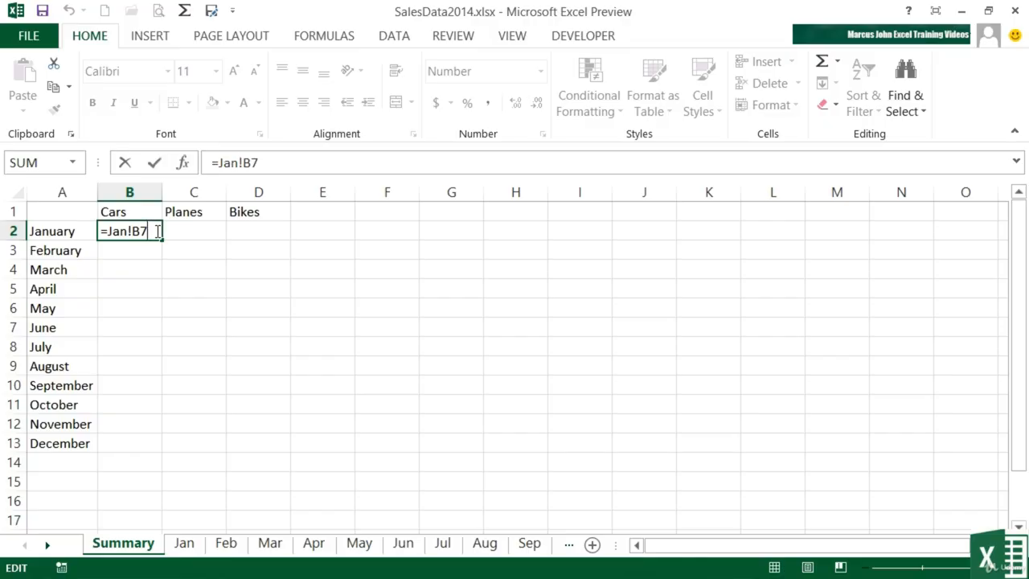
pyautogui.press('Return')
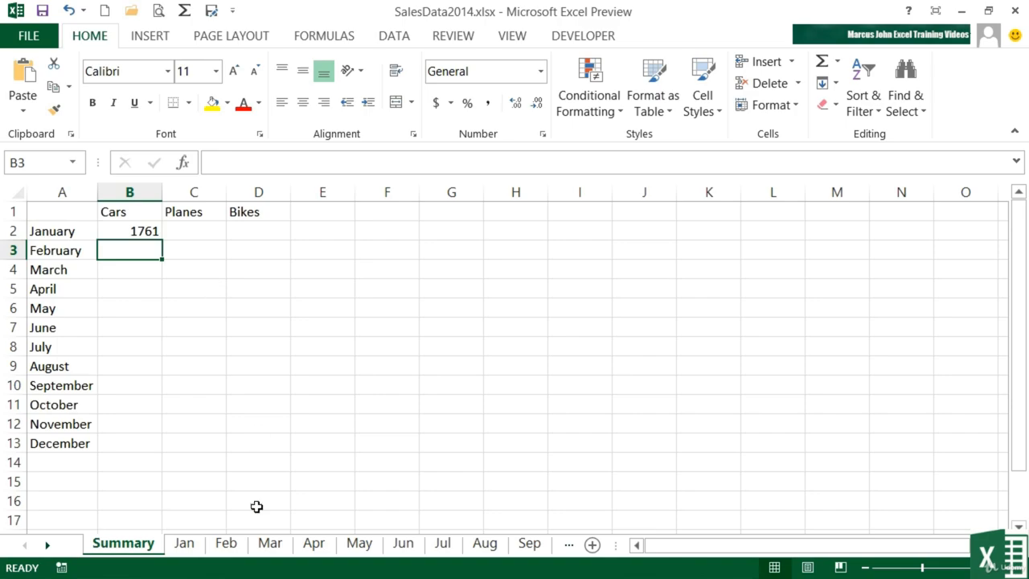
# Enter =feb!b7 in the February Cars cell B3 of the Summary sheet and check it against the Feb sheet
pyautogui.click(226, 543)
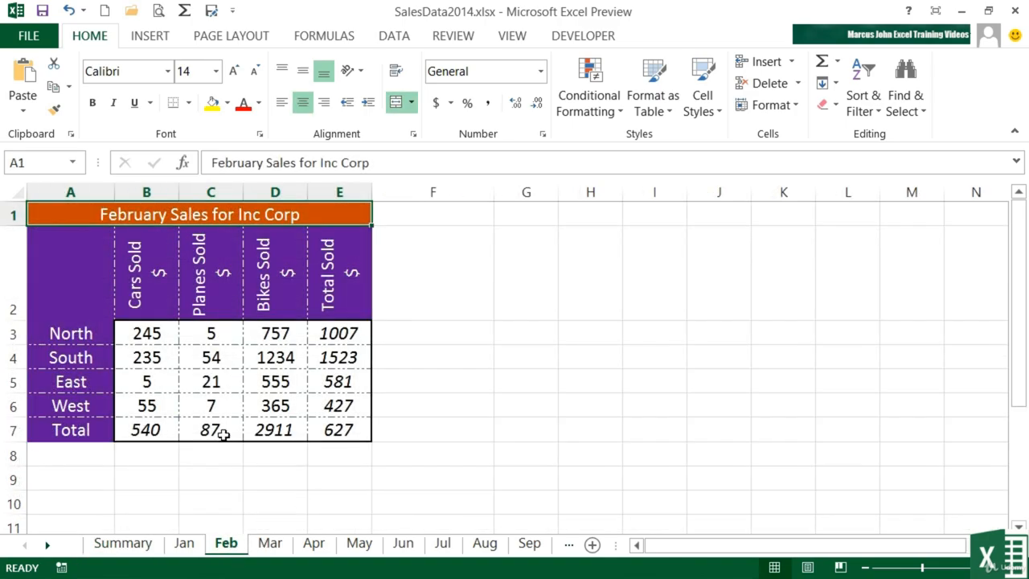
pyautogui.click(153, 544)
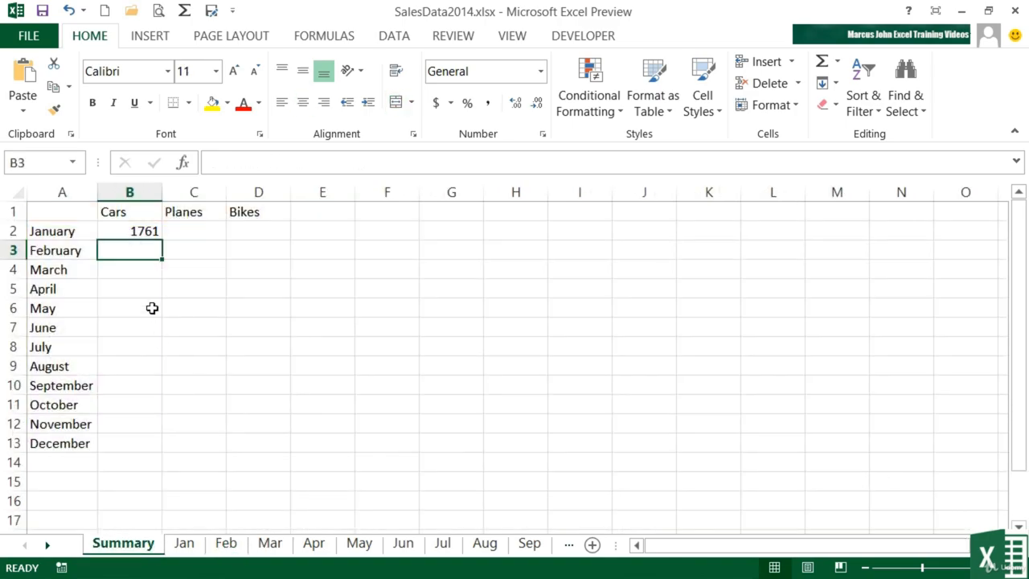
pyautogui.write('=')
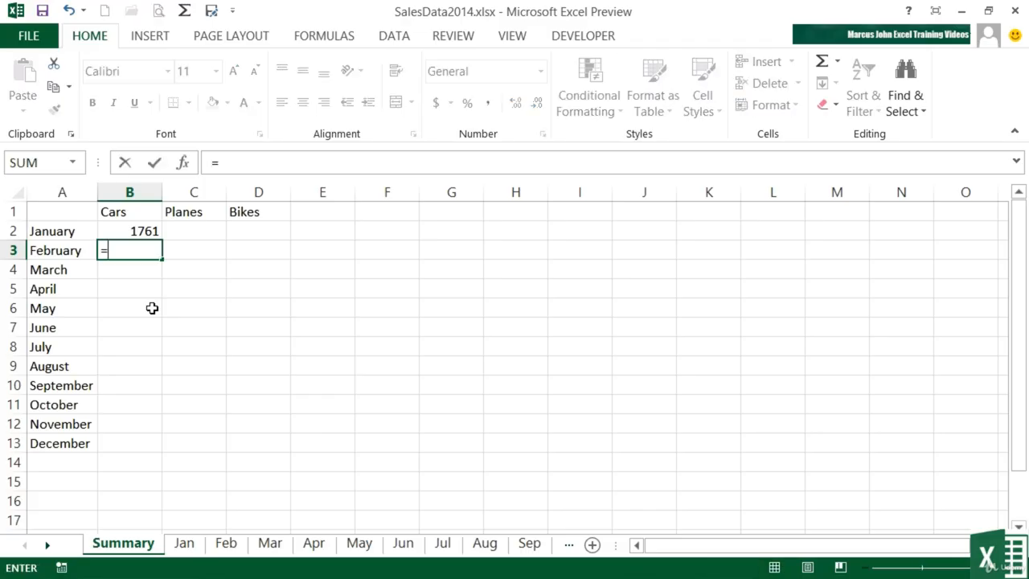
pyautogui.write('feb!')
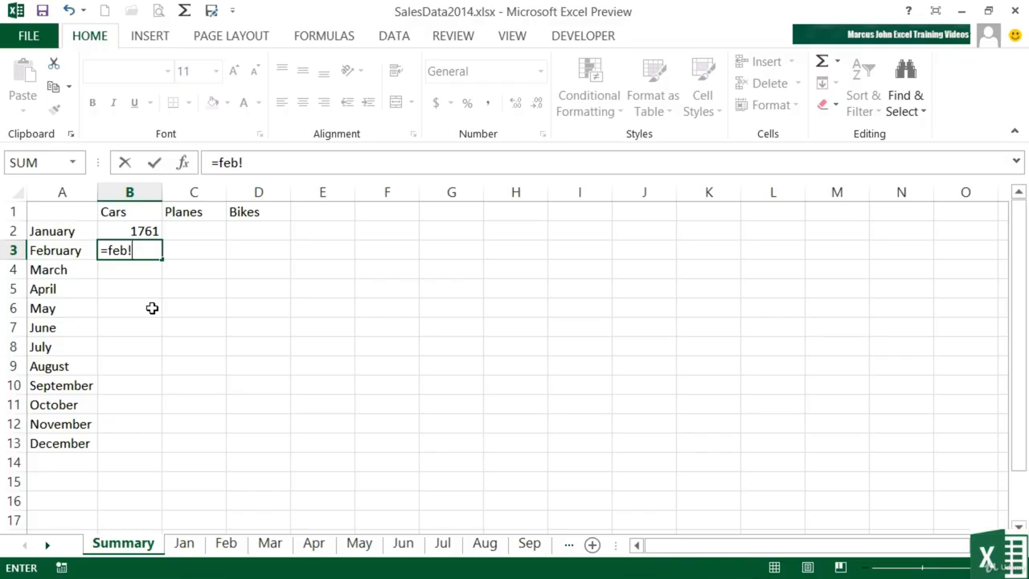
pyautogui.write('b7')
pyautogui.press('Return')
pyautogui.press('Up')
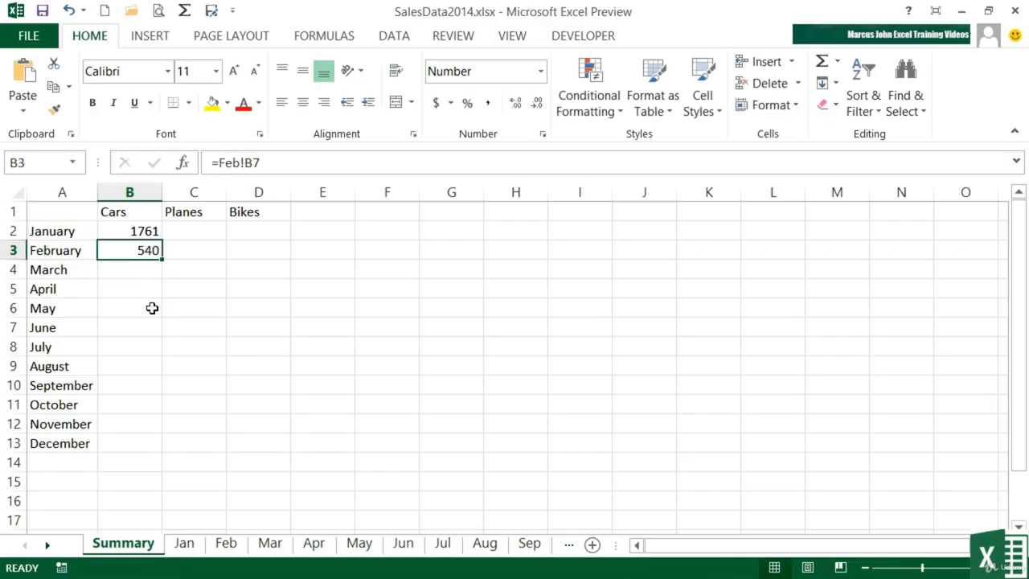
pyautogui.click(228, 544)
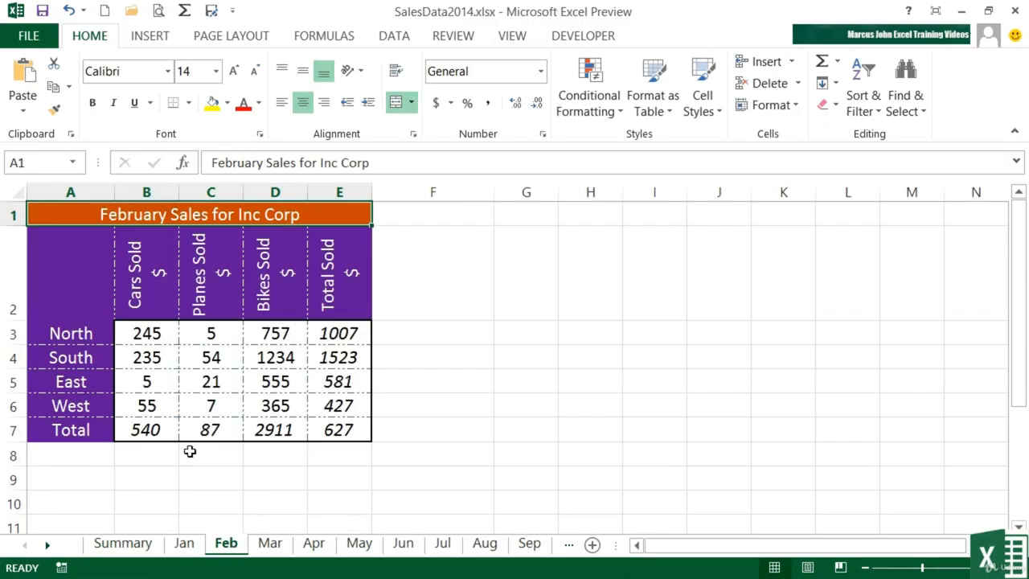
pyautogui.click(150, 544)
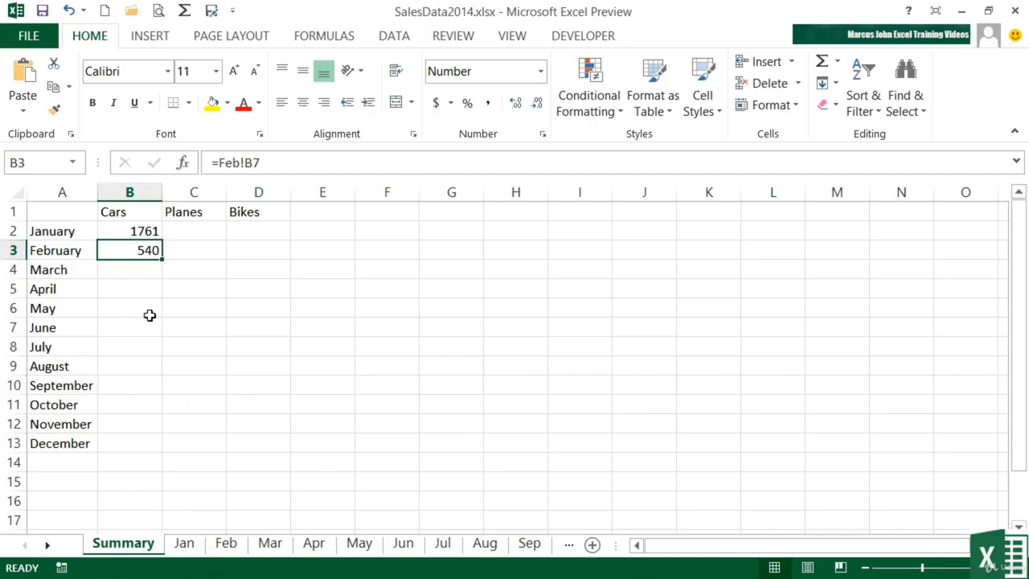
# Link the March Cars cell B4 on the Summary sheet to the Mar sheet's cars total with =Mar!B7
pyautogui.click(129, 273)
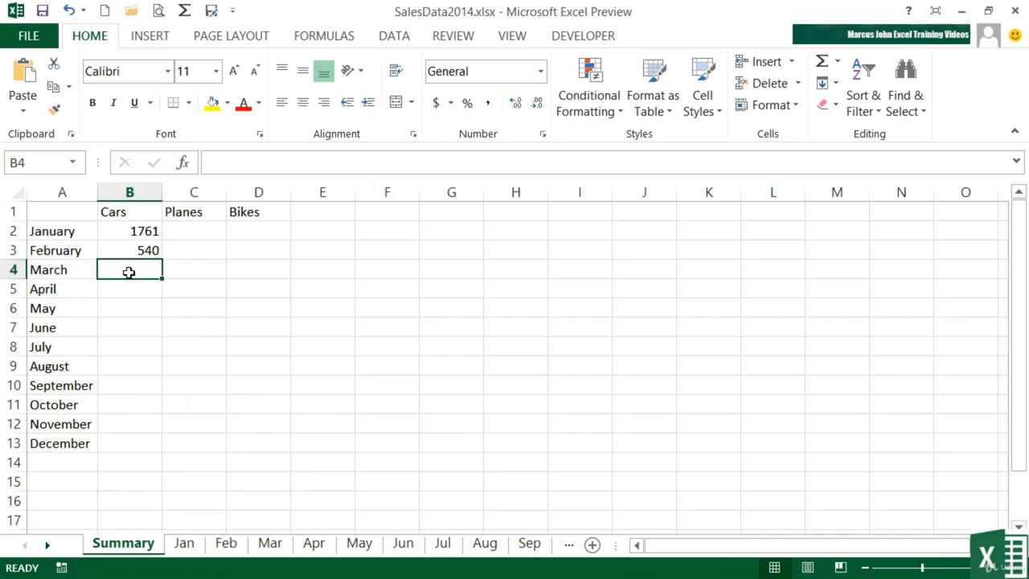
pyautogui.write('=')
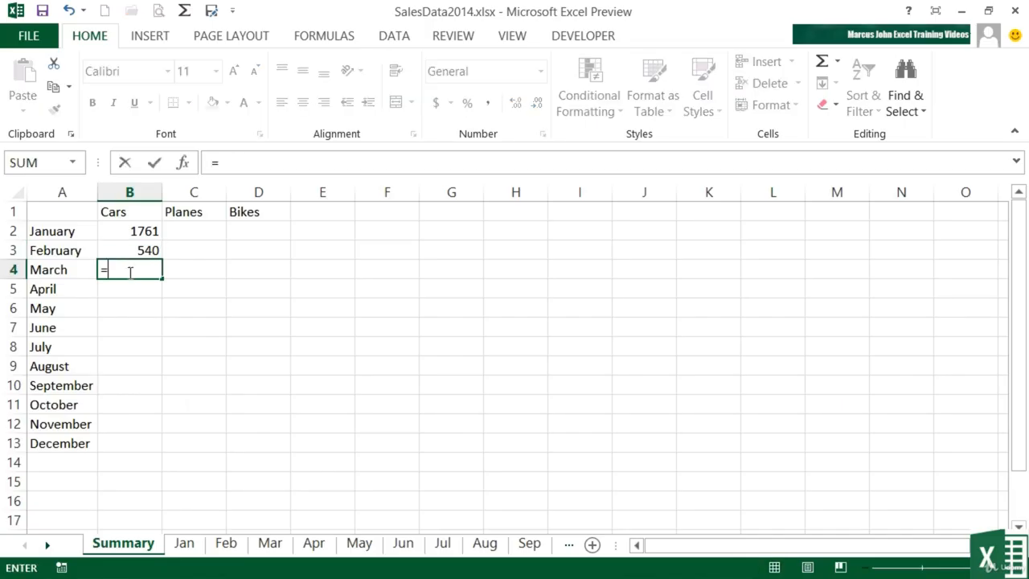
pyautogui.click(270, 544)
pyautogui.click(149, 431)
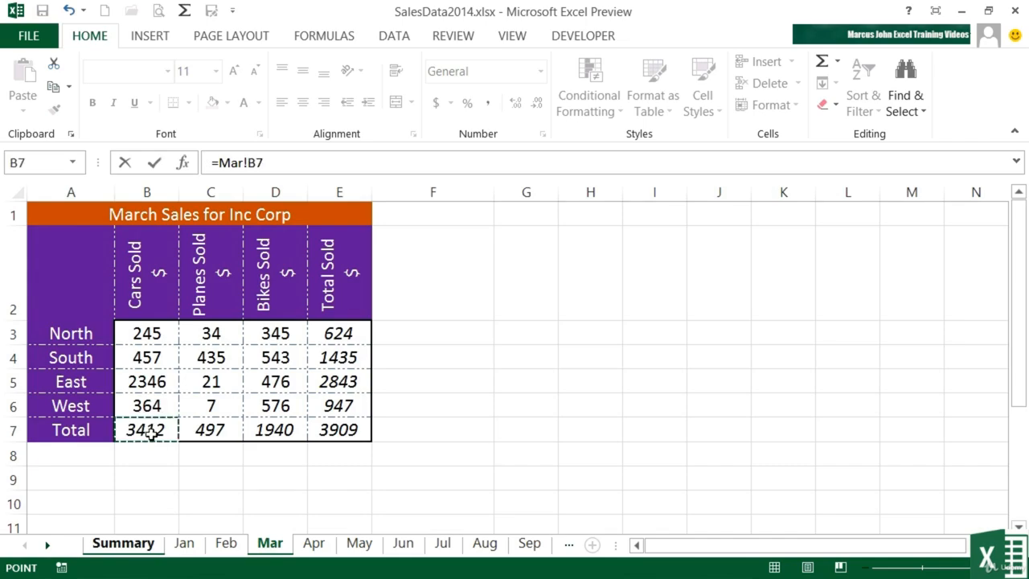
pyautogui.press('Return')
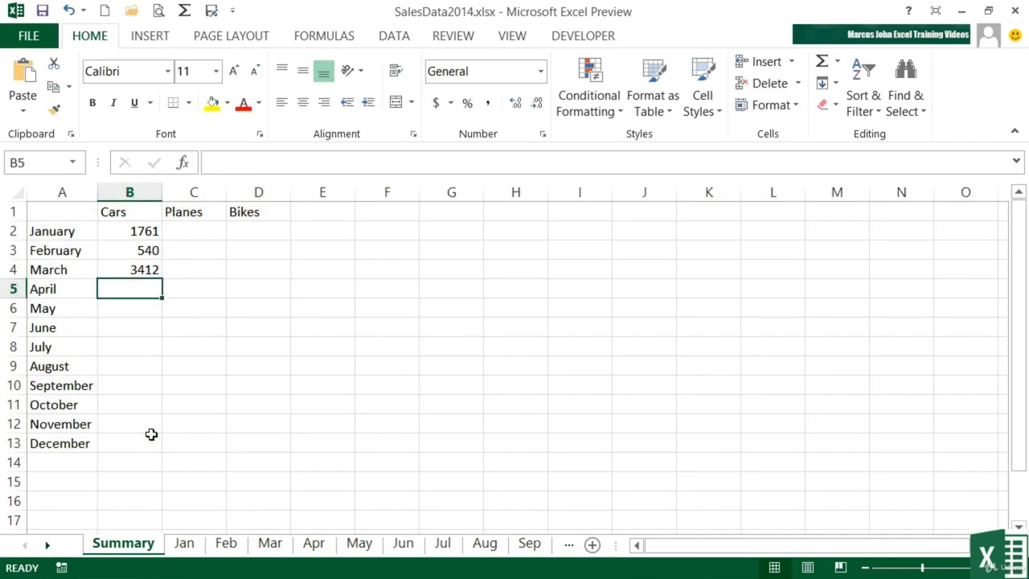
# Copy the cars total B7 from the Apr sheet and paste it as a link into the April Cars cell B5 on Summary
pyautogui.click(326, 547)
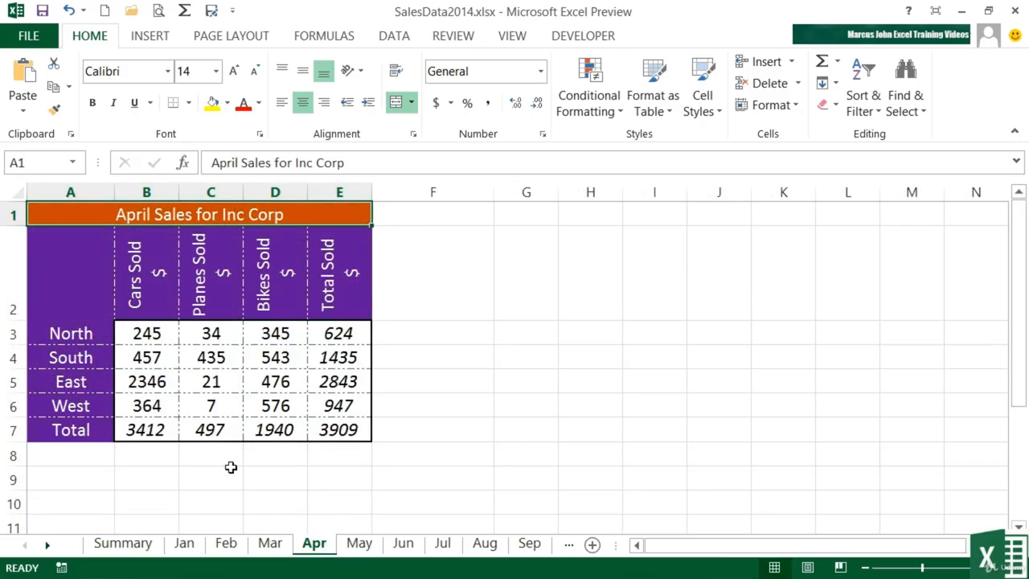
pyautogui.click(157, 432)
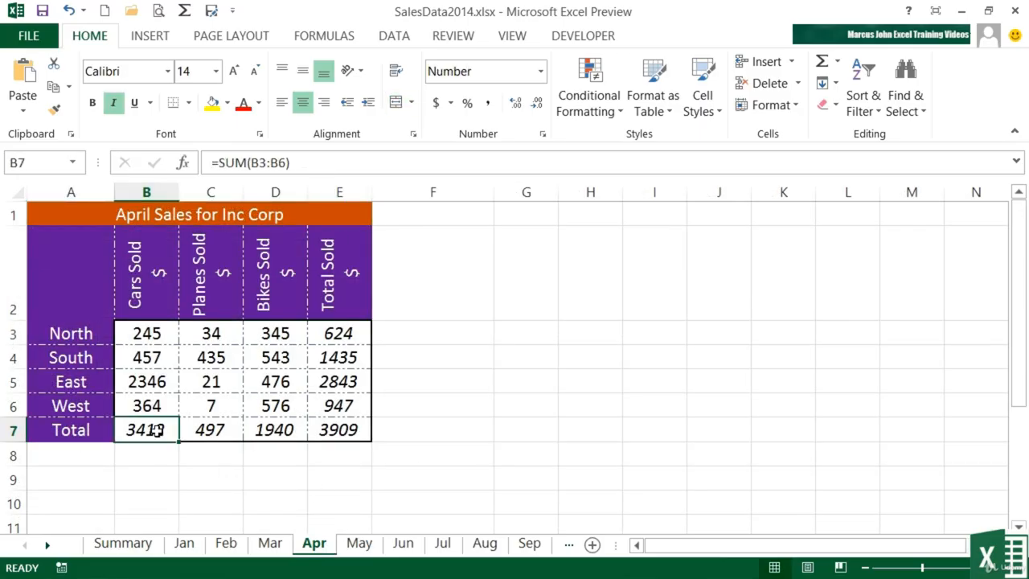
pyautogui.hotkey('ctrl', 'c')
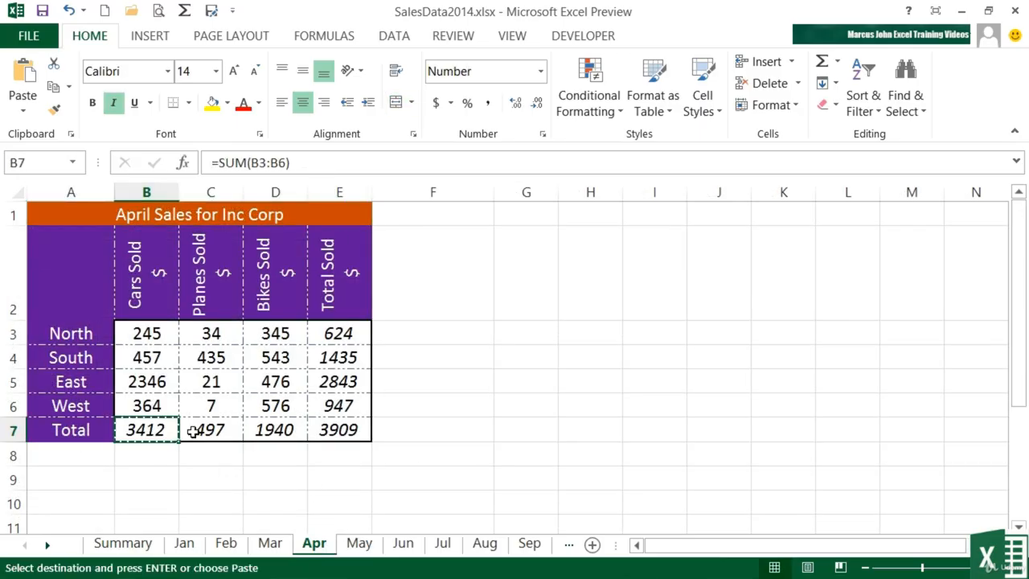
pyautogui.click(135, 546)
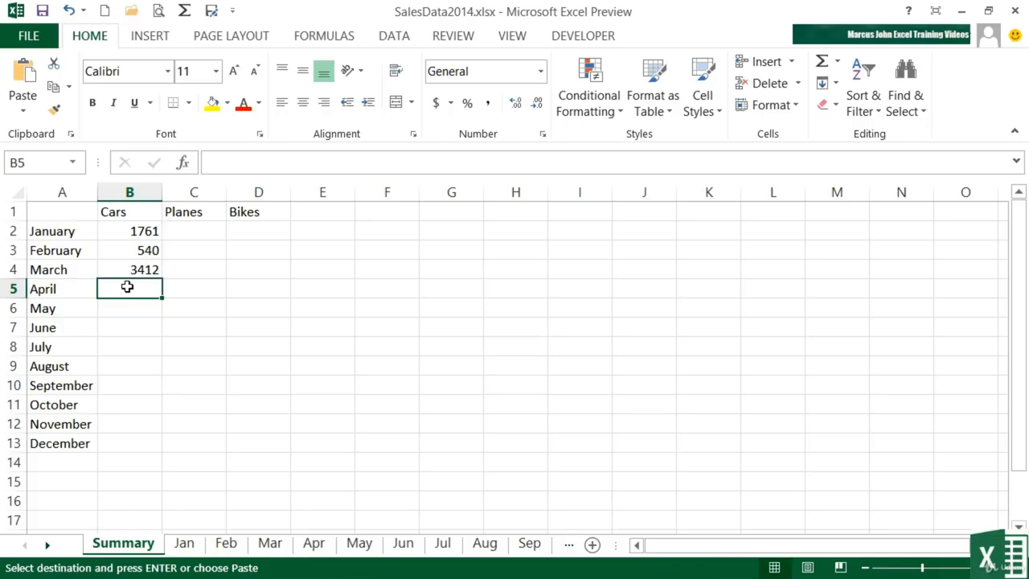
pyautogui.click(24, 117)
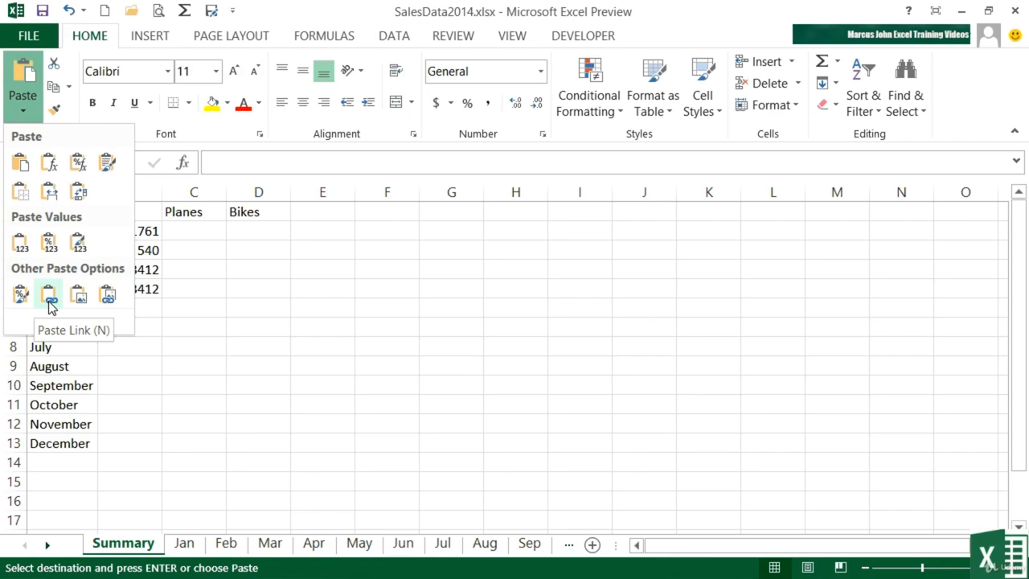
pyautogui.click(50, 304)
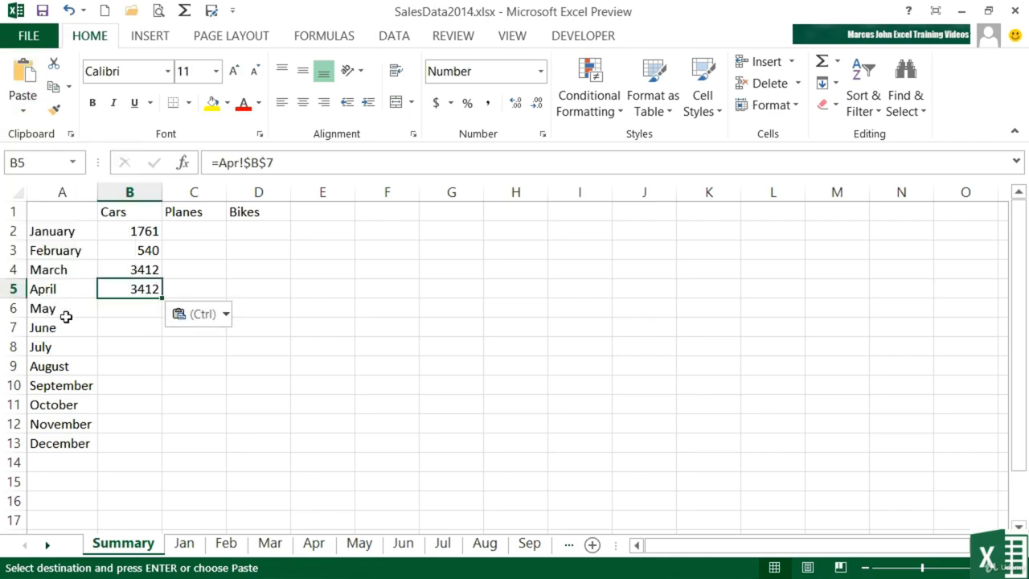
# Change the April Cars formula in B5 to the relative reference =Apr!B7
pyautogui.doubleClick(142, 291)
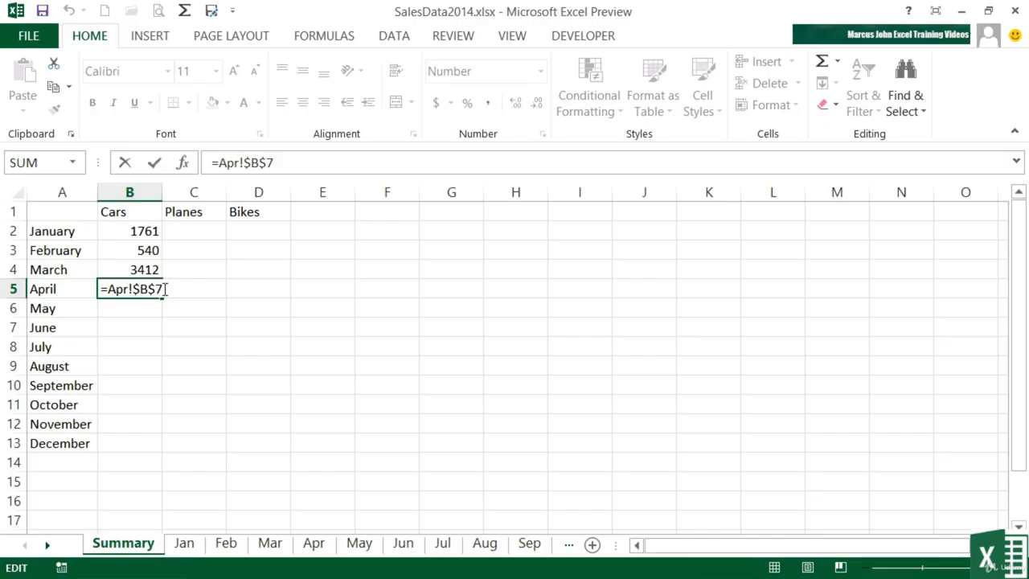
pyautogui.press('F4')
pyautogui.press('F4')
pyautogui.press('F4')
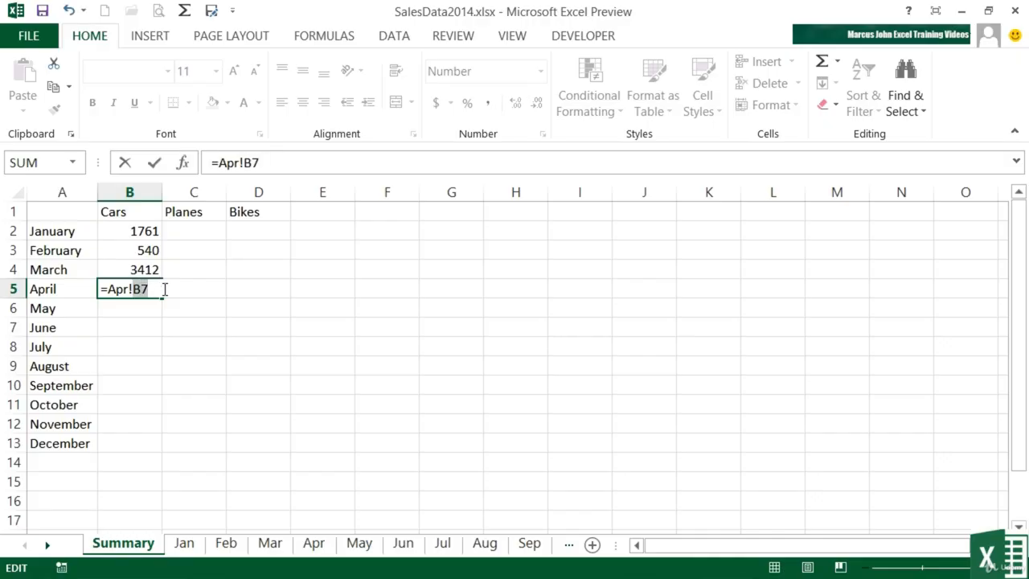
pyautogui.press('Return')
pyautogui.press('Up')
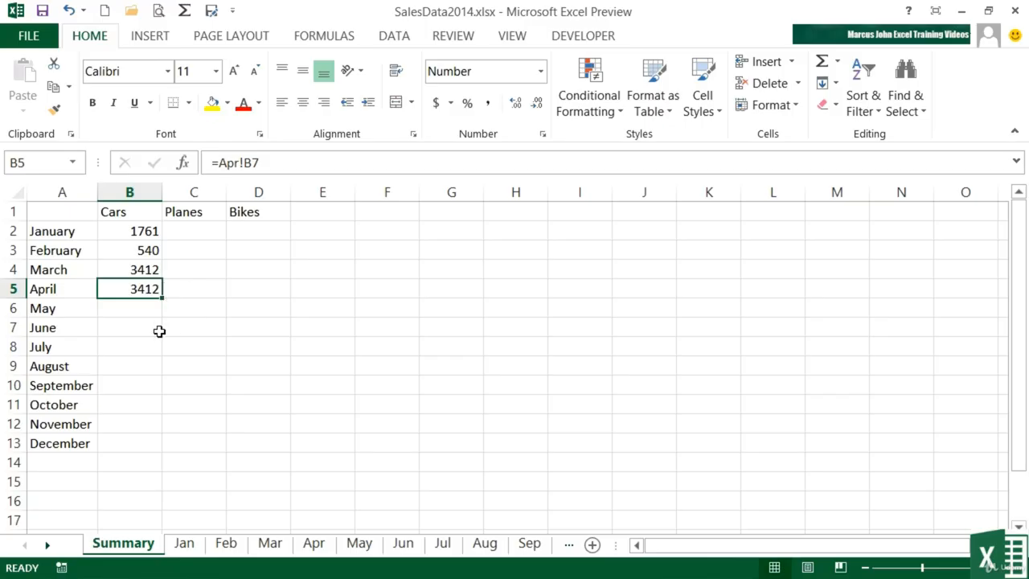
# Compare the Apr sheet's totals row with the Cars, Planes and Bikes headings on the Summary sheet
pyautogui.click(311, 545)
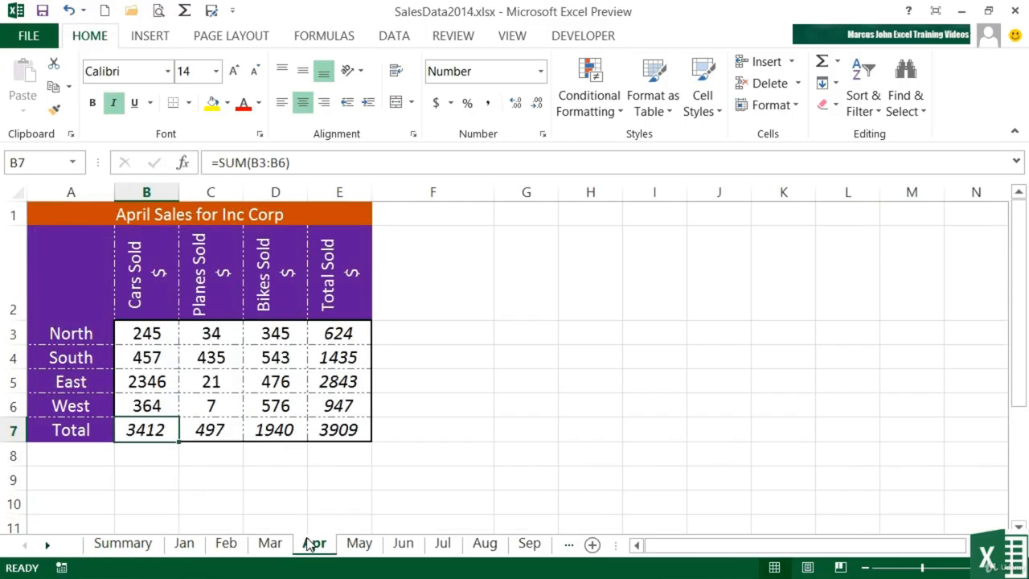
pyautogui.click(123, 543)
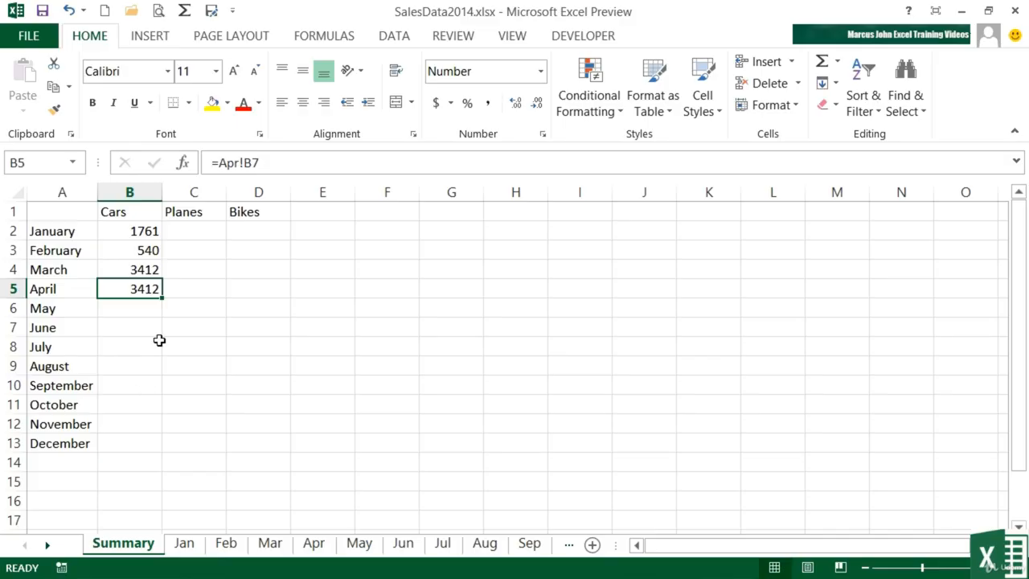
pyautogui.click(140, 213)
pyautogui.click(190, 212)
pyautogui.click(234, 212)
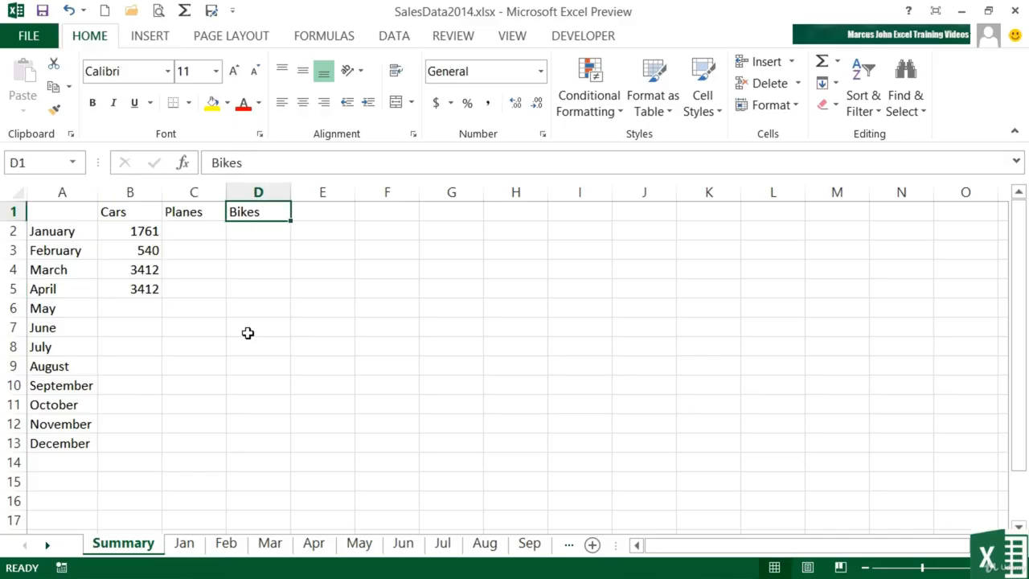
# Check the order of the Cars, Planes and Bikes Sold headings on the Jan sheet
pyautogui.click(196, 545)
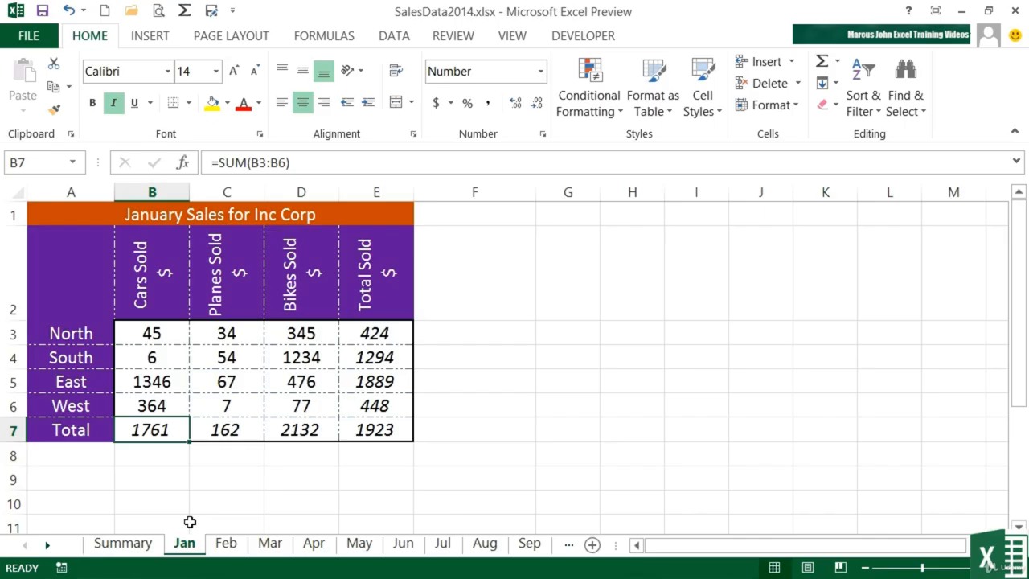
pyautogui.click(163, 308)
pyautogui.click(254, 310)
pyautogui.click(279, 302)
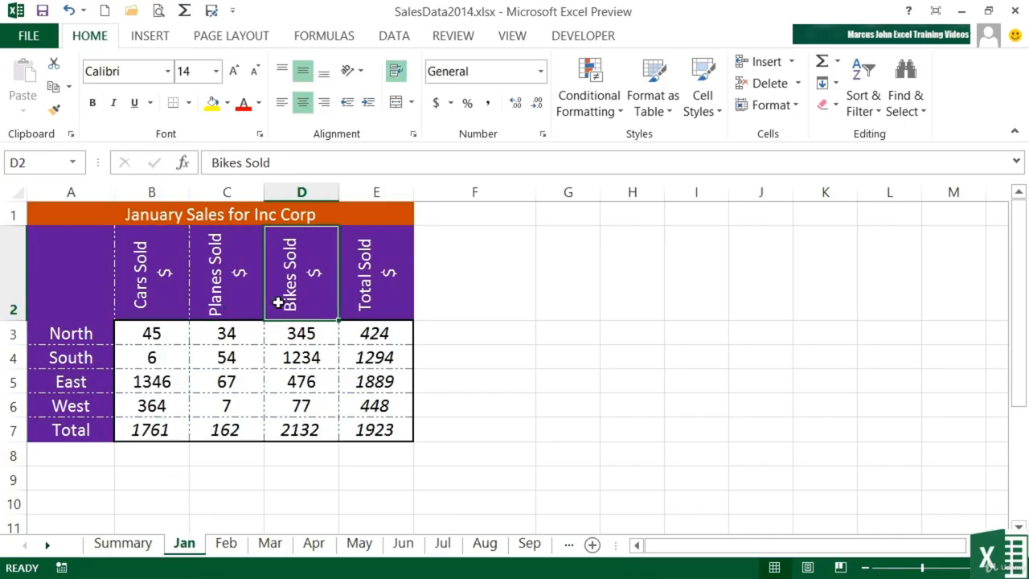
# Fill the January to April Cars formulas in B2:B5 on Summary across to the Bikes column, and check the resulting January formulas
pyautogui.click(149, 548)
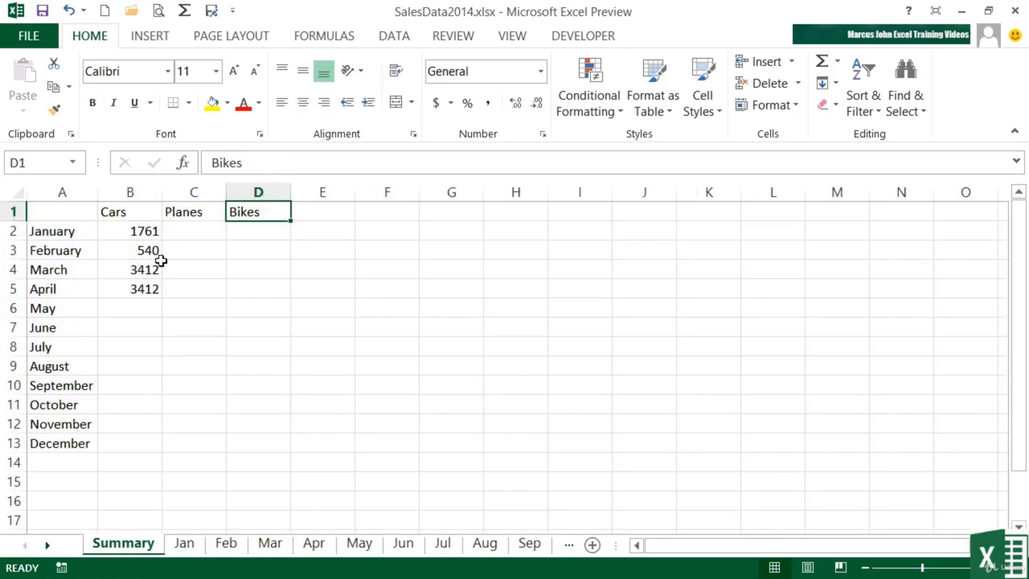
pyautogui.moveTo(147, 231); pyautogui.dragTo(283, 299)
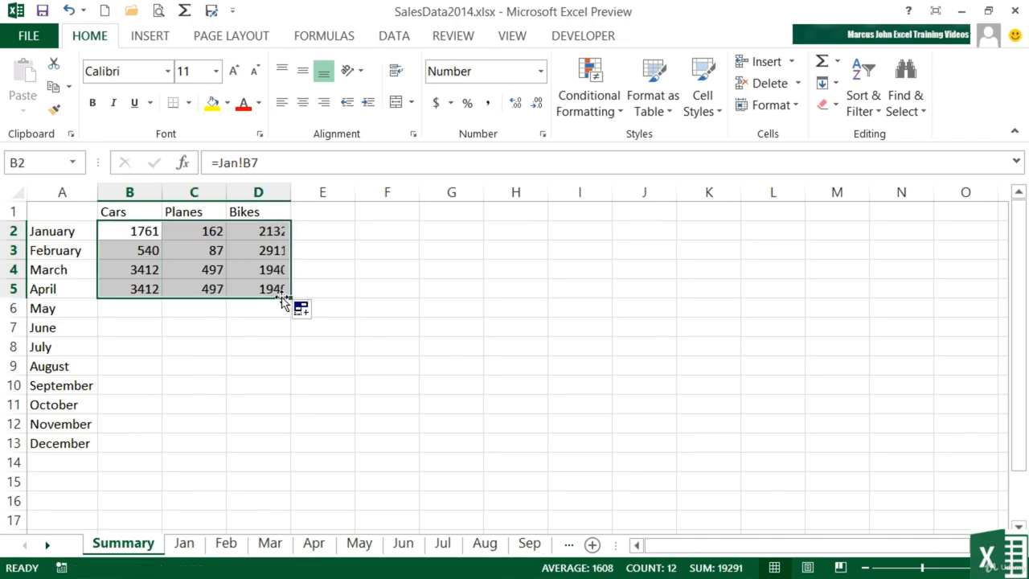
pyautogui.click(203, 231)
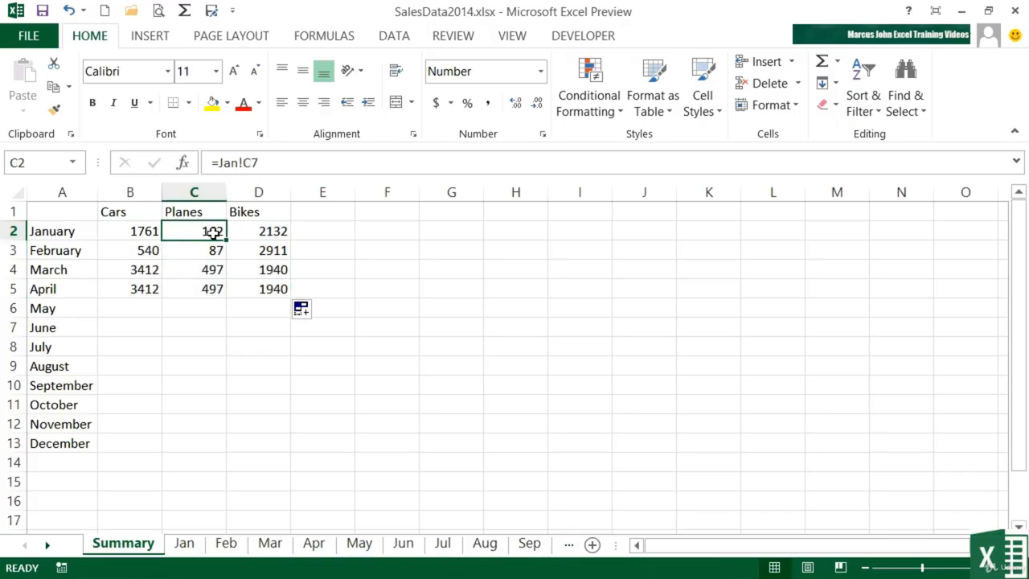
pyautogui.doubleClick(214, 233)
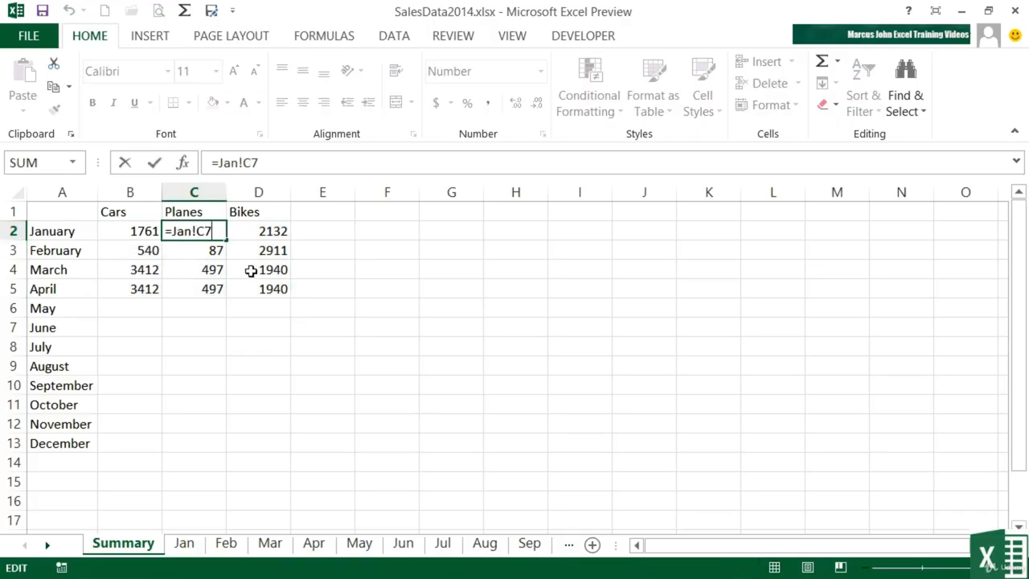
pyautogui.press('Tab')
pyautogui.doubleClick(263, 231)
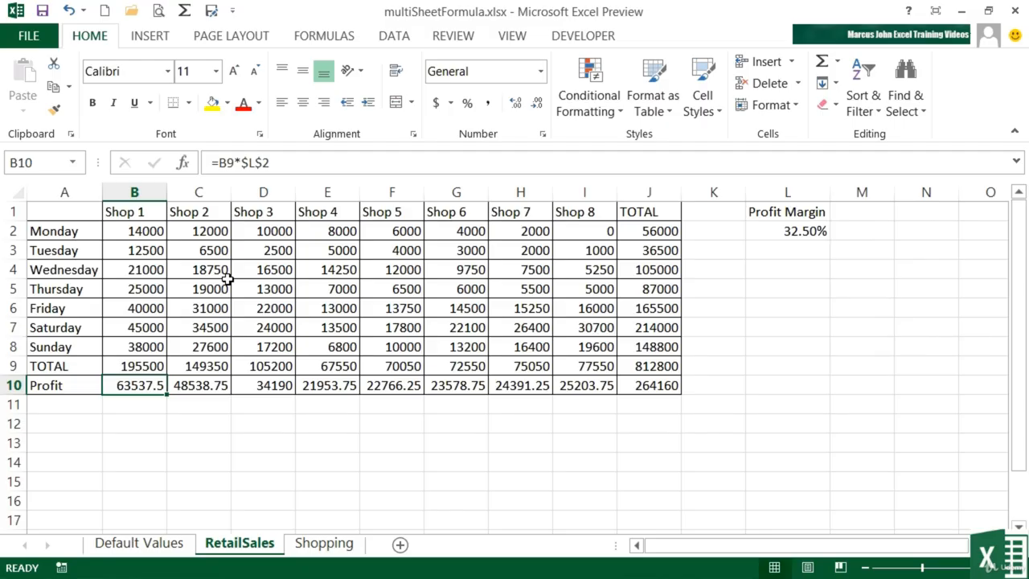
# In multiSheetFormula.xlsx, examine the Shop 1 profit formula on RetailSales and the Bread tax formula on Shopping
pyautogui.doubleClick(138, 386)
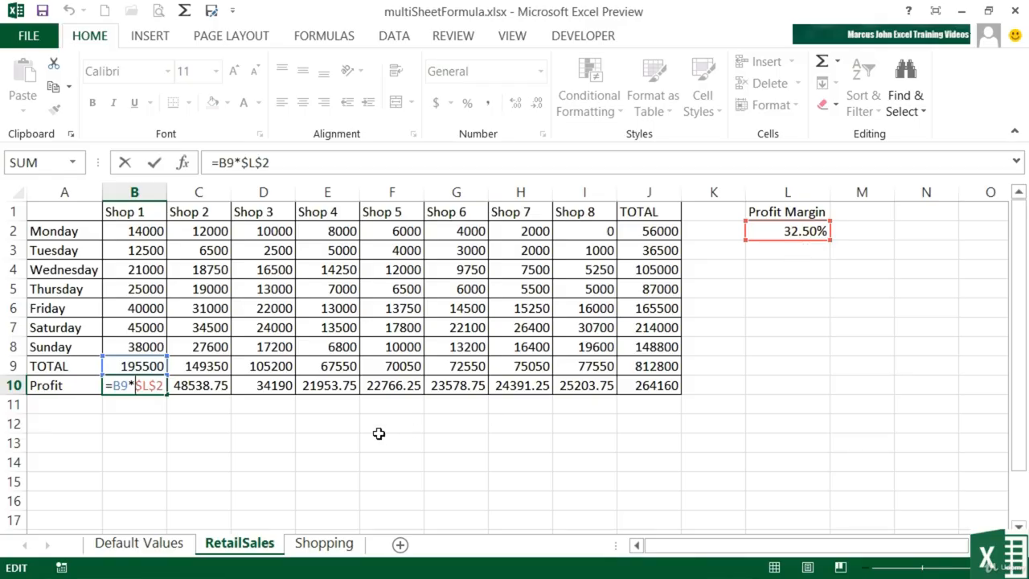
pyautogui.press('Escape')
pyautogui.click(324, 544)
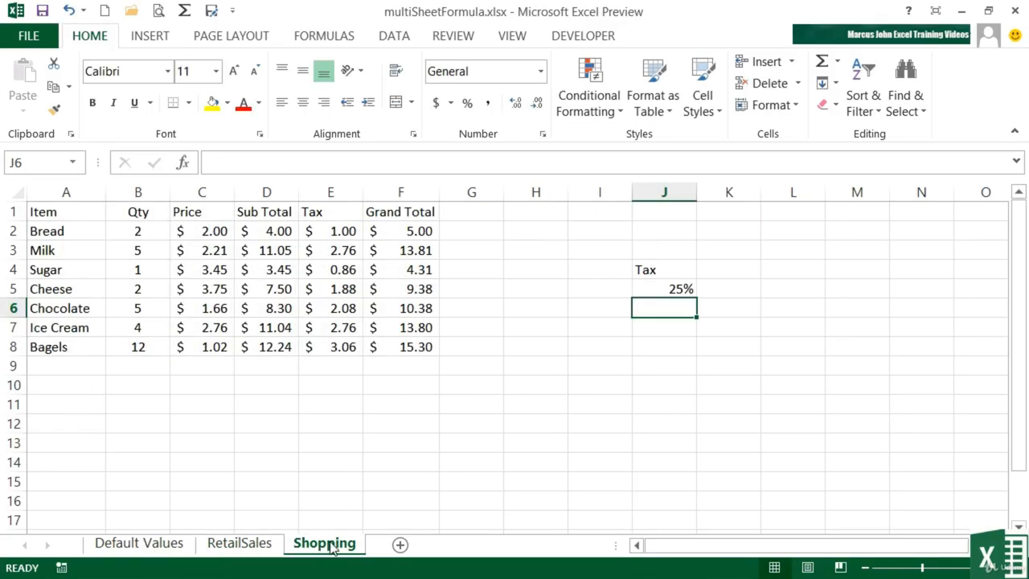
pyautogui.click(332, 229)
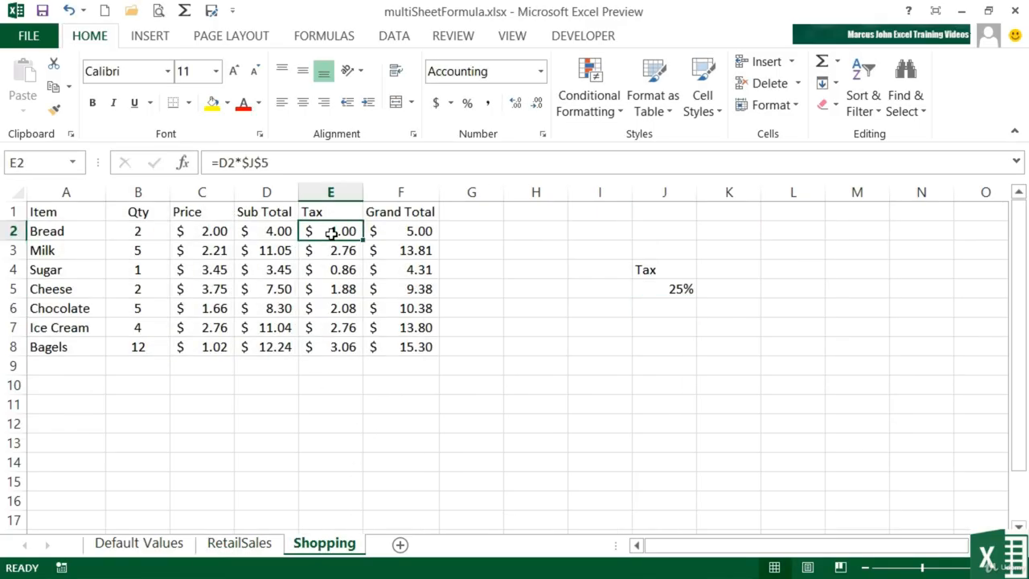
pyautogui.doubleClick(331, 232)
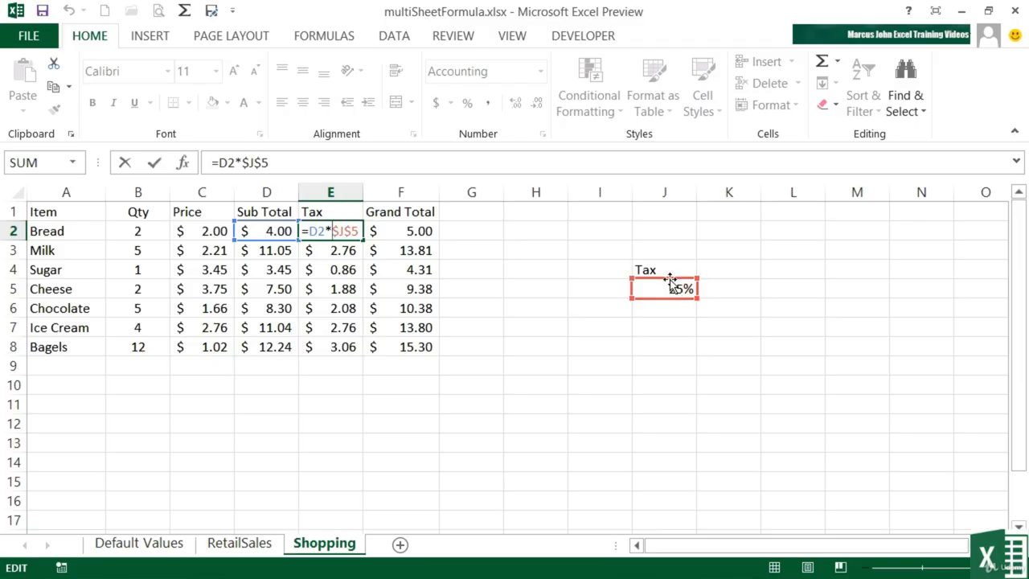
pyautogui.hotkey('ctrl', 'Return')
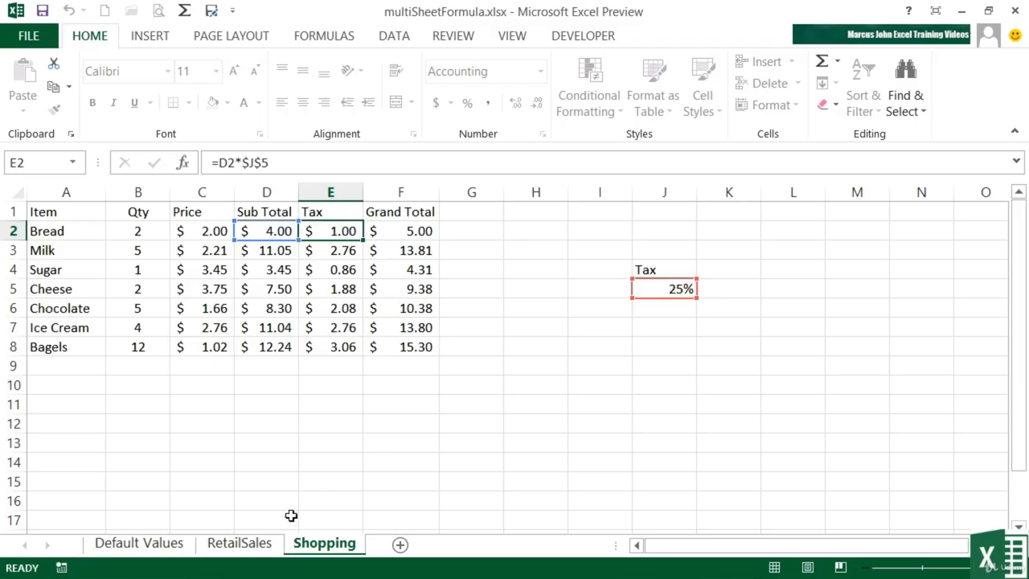
# Review the TAX and PROFIT percentage cells B3 and B4 on the Default Values sheet
pyautogui.click(263, 547)
pyautogui.click(149, 550)
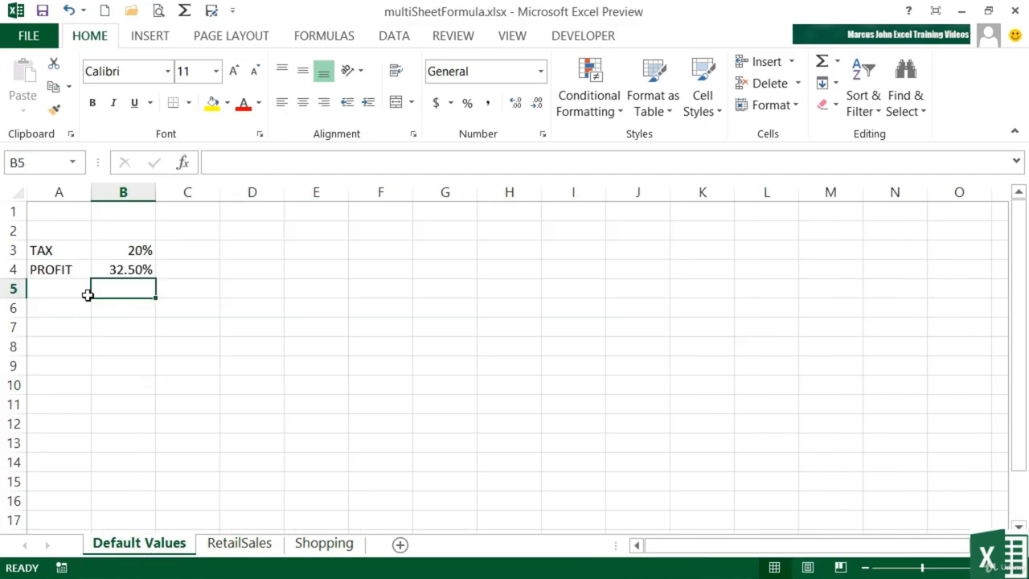
pyautogui.click(128, 250)
pyautogui.click(132, 271)
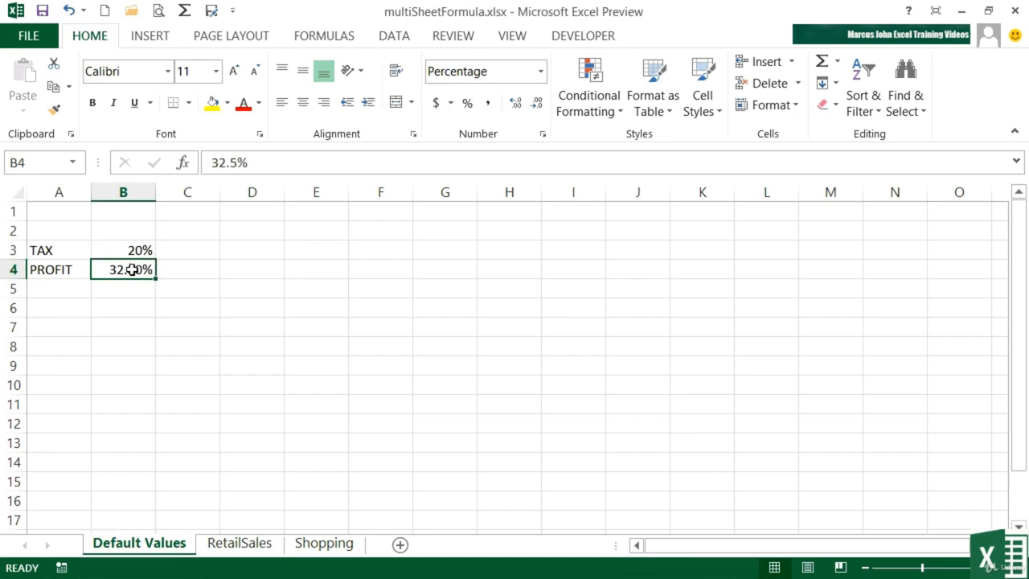
pyautogui.click(131, 249)
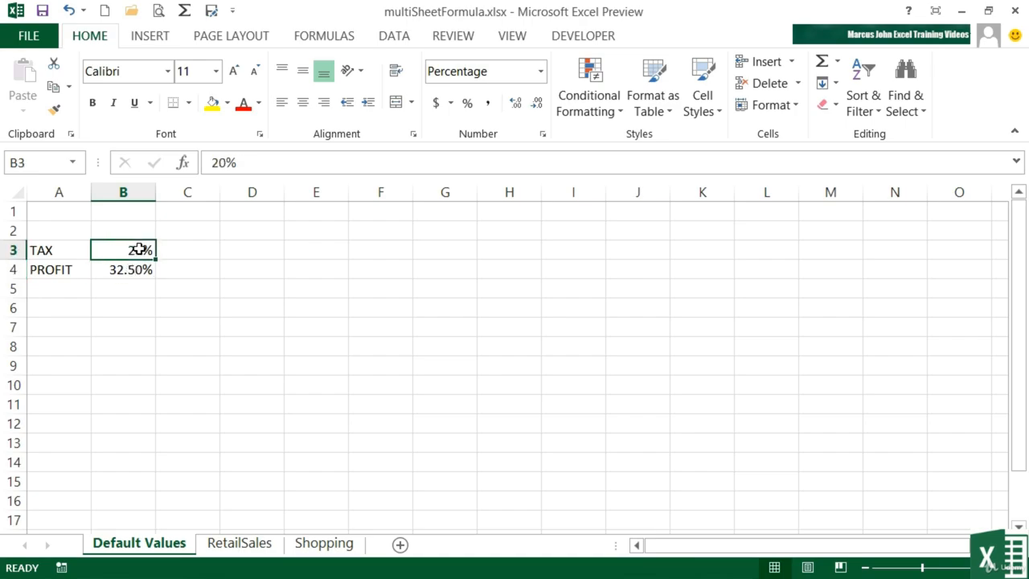
pyautogui.click(142, 269)
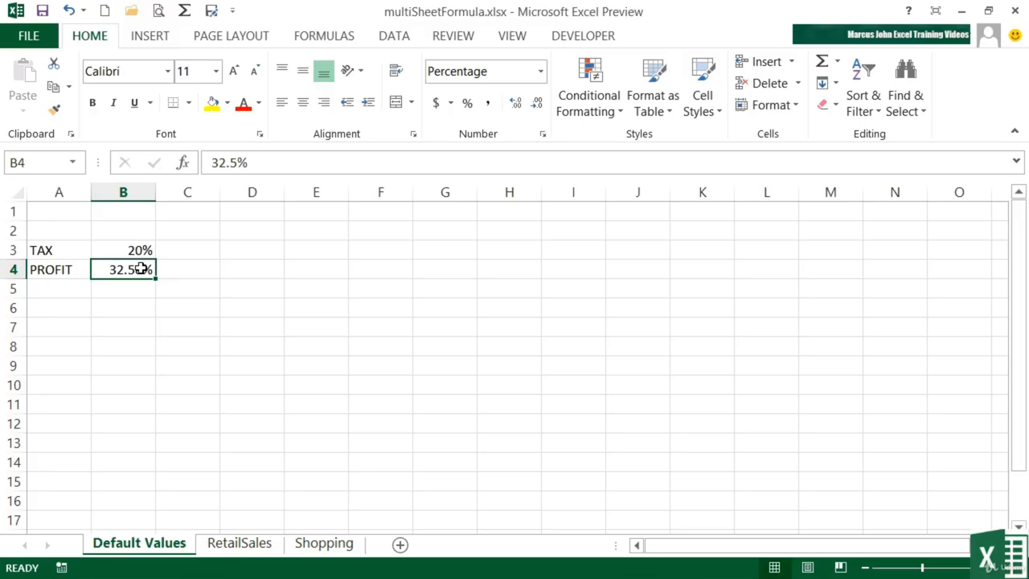
# Replace the $L$2 reference in the RetailSales profit formula B10 with the Default Values PROFIT cell, giving =B9*'Default Values'!B4
pyautogui.click(240, 547)
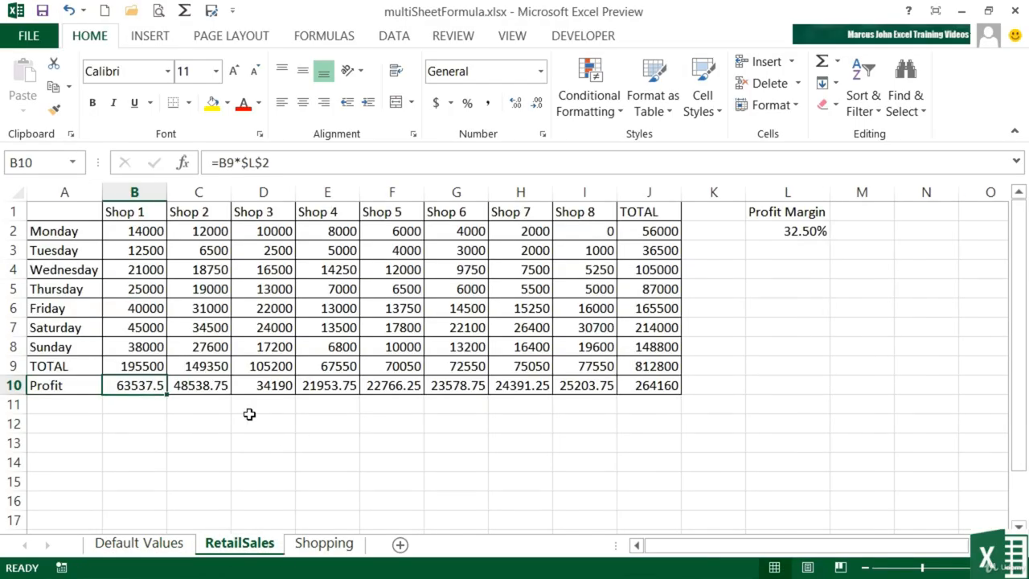
pyautogui.doubleClick(151, 388)
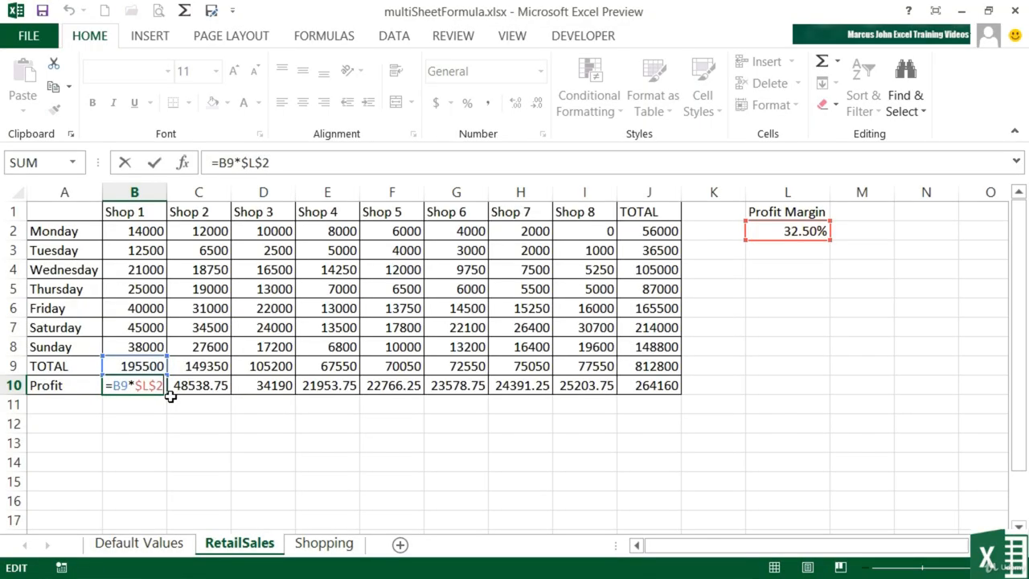
pyautogui.press('BackSpace')
pyautogui.press('BackSpace')
pyautogui.press('BackSpace')
pyautogui.press('BackSpace')
pyautogui.press('BackSpace')
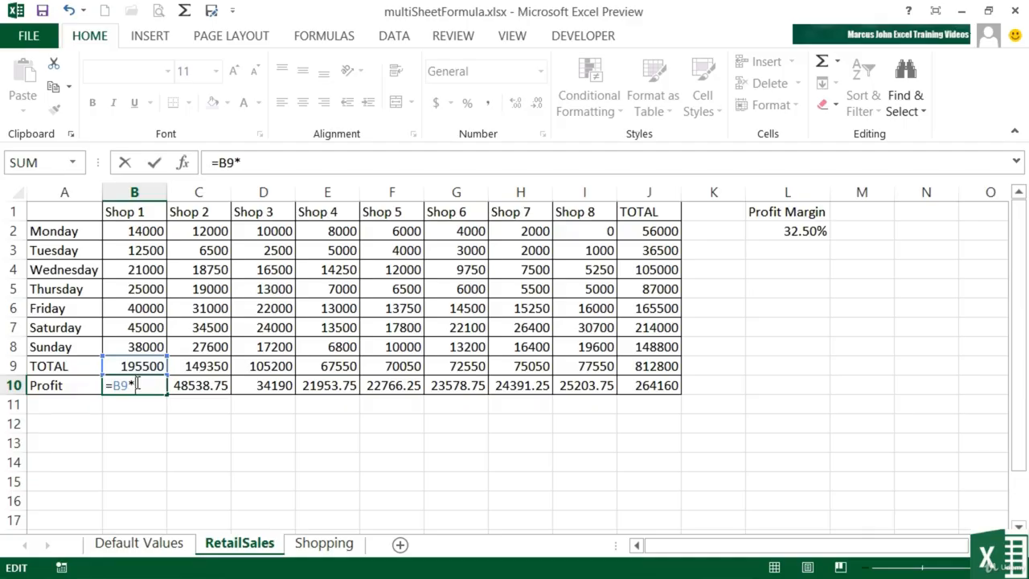
pyautogui.click(147, 543)
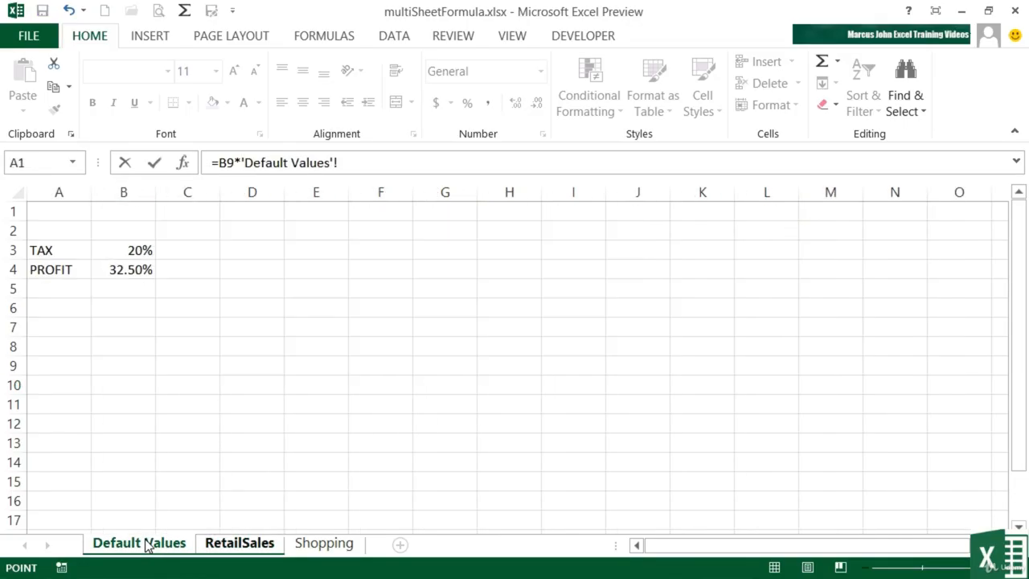
pyautogui.click(129, 273)
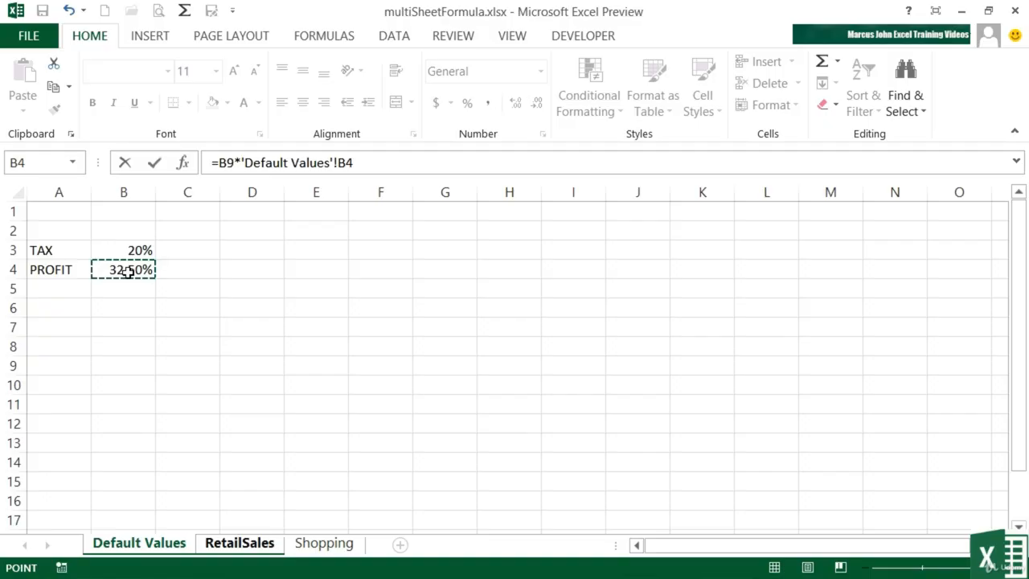
pyautogui.press('Return')
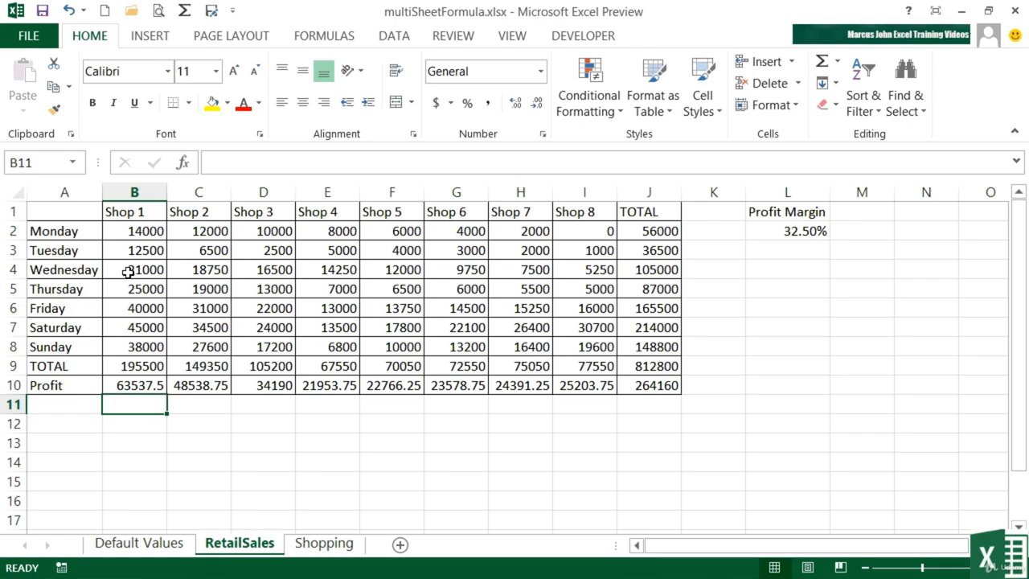
# Make the Default Values reference in B10 absolute as $B$4 and fill the profit formula across to J10
pyautogui.click(139, 387)
pyautogui.doubleClick(135, 385)
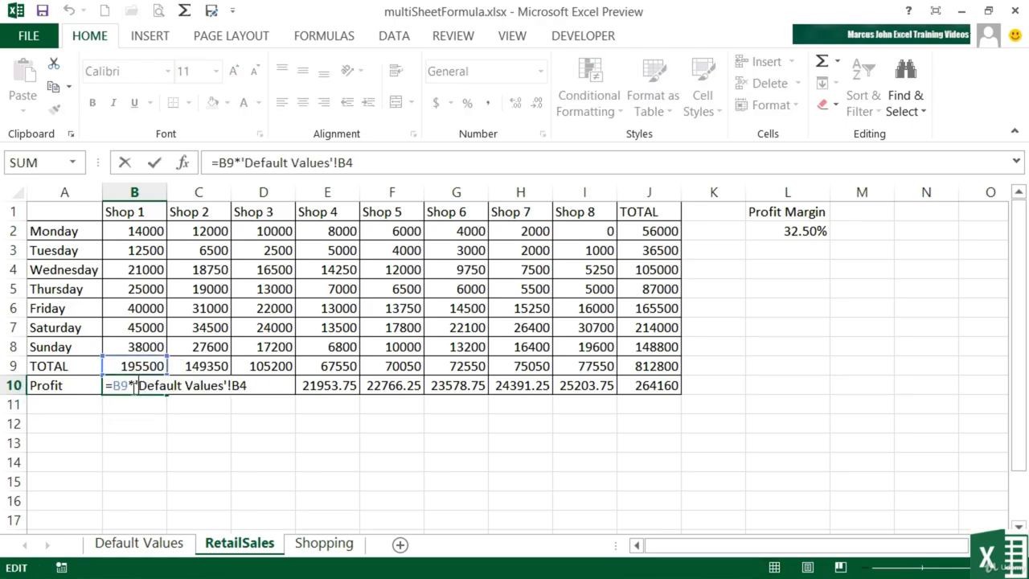
pyautogui.click(257, 385)
pyautogui.press('F4')
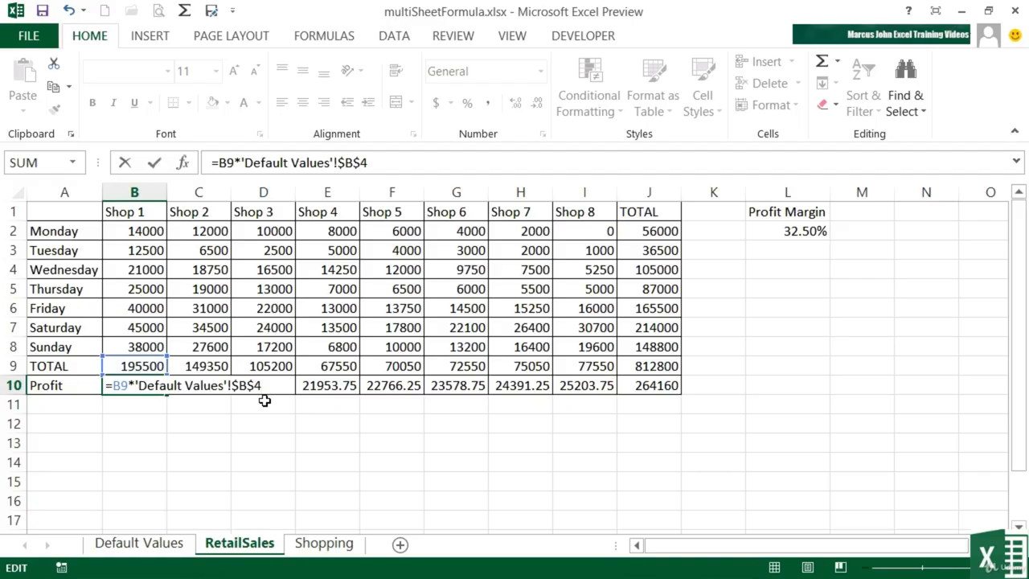
pyautogui.press('Return')
pyautogui.press('Up')
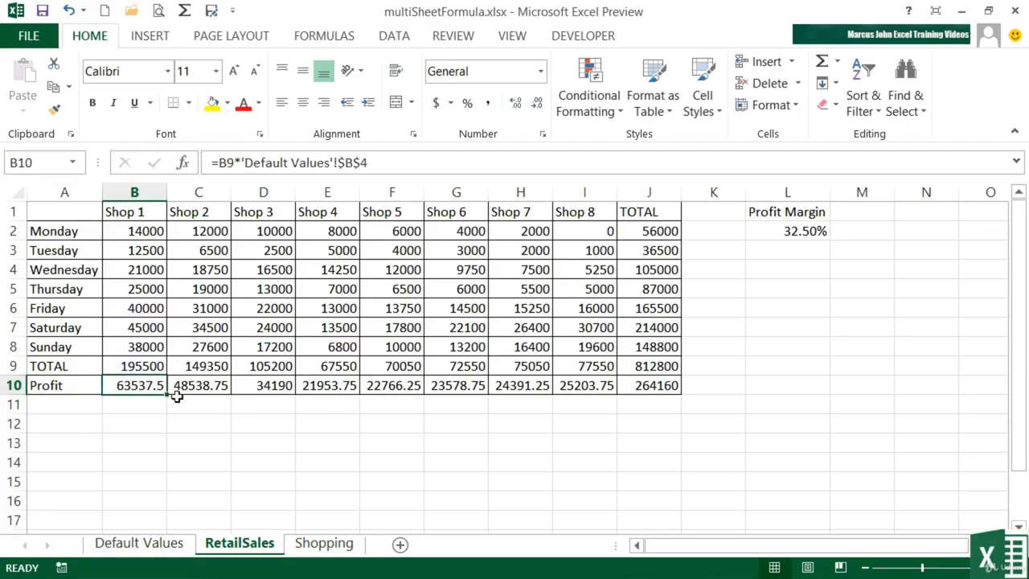
pyautogui.moveTo(167, 395); pyautogui.dragTo(656, 394)
# Delete the Profit Margin label and its percentage from L1:L2 on the RetailSales sheet
pyautogui.click(806, 213)
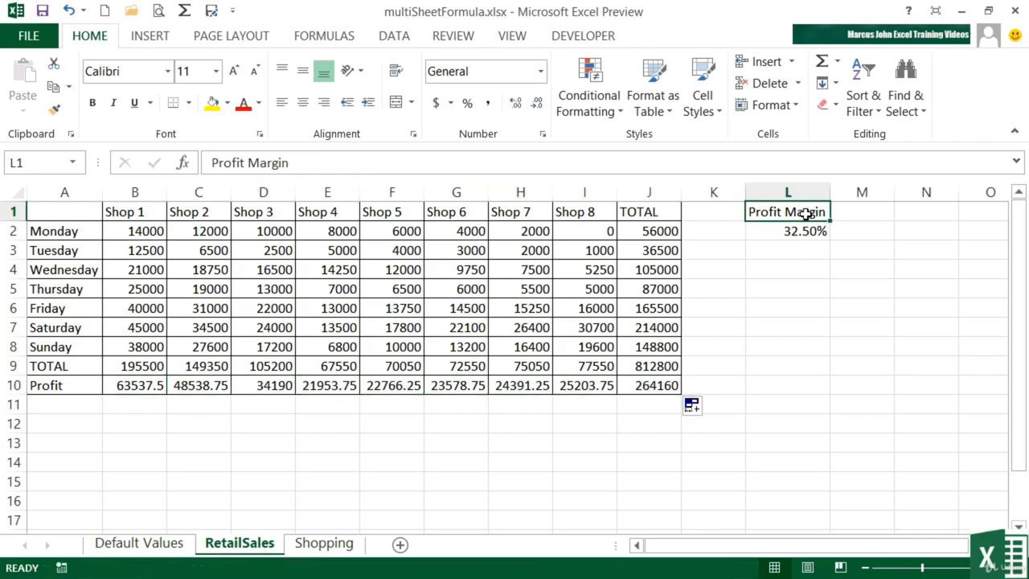
pyautogui.moveTo(806, 213); pyautogui.dragTo(806, 229)
pyautogui.press('Delete')
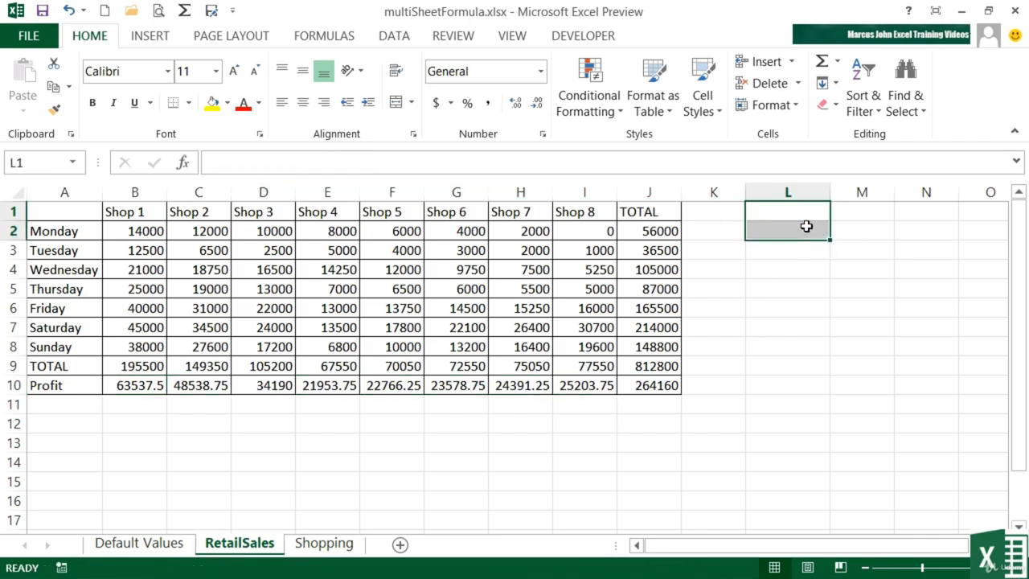
pyautogui.click(798, 255)
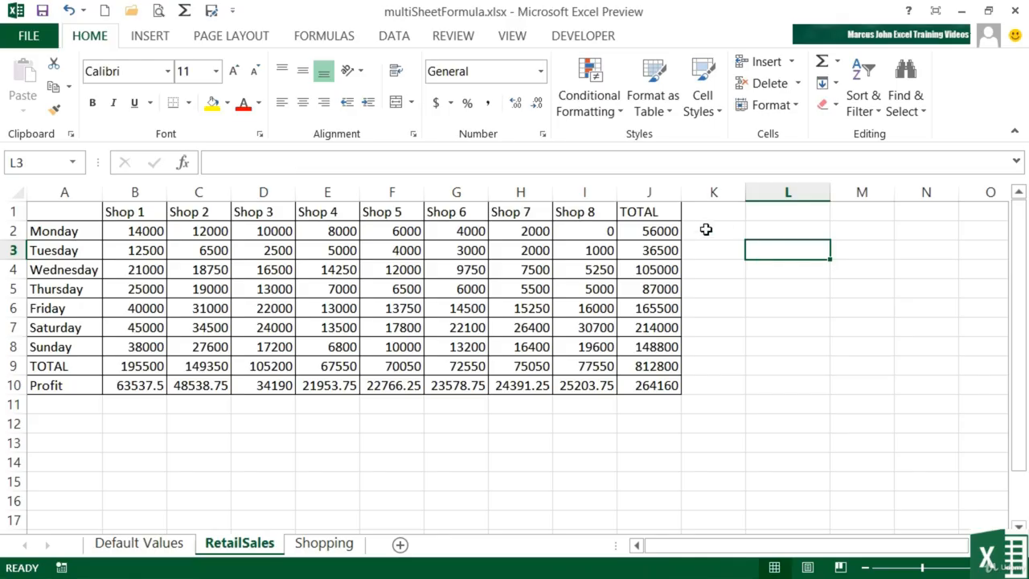
# Delete the separate Tax label and its percentage from J4:J5 on the Shopping sheet
pyautogui.click(151, 544)
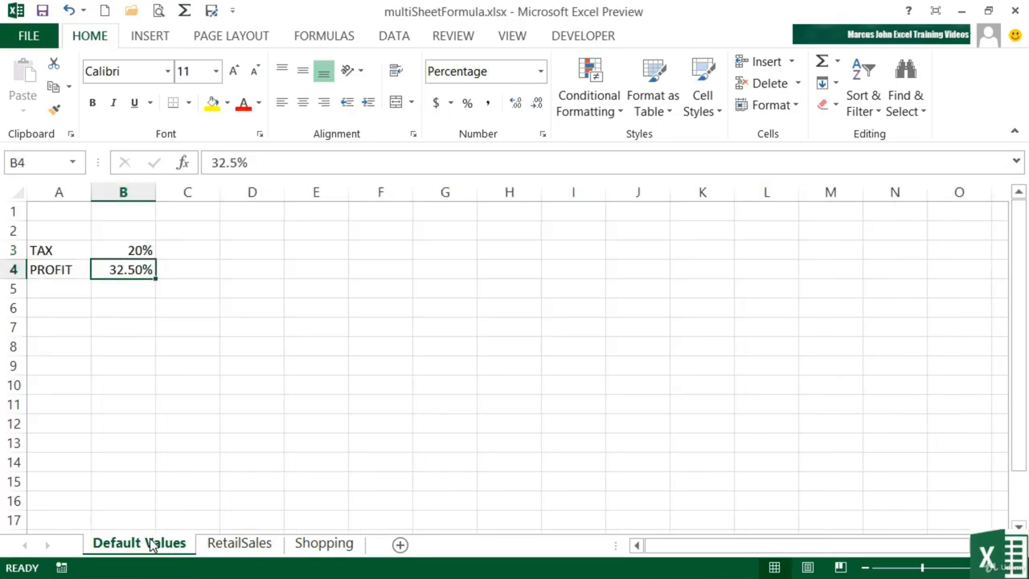
pyautogui.click(322, 550)
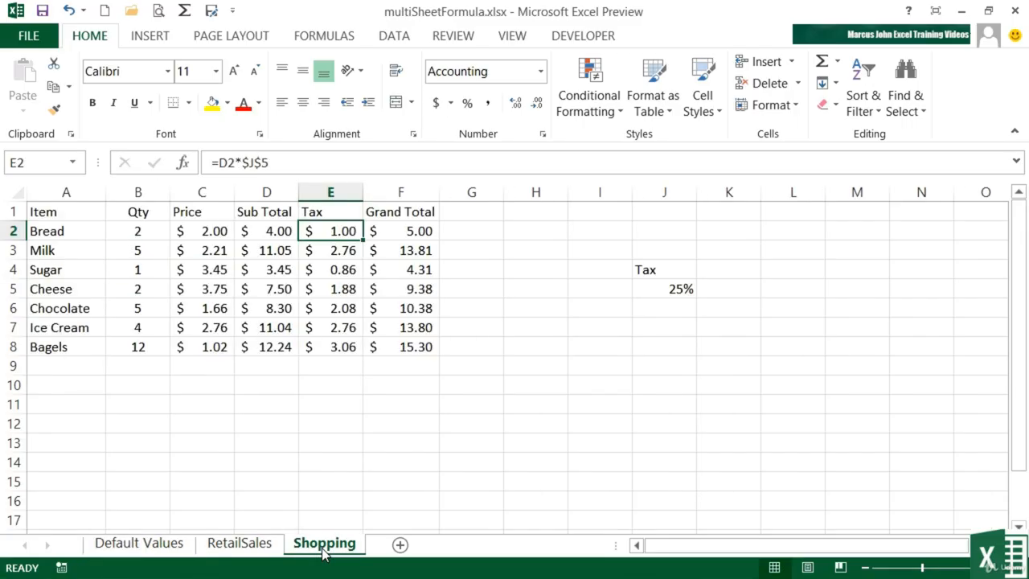
pyautogui.moveTo(666, 266); pyautogui.dragTo(661, 287)
pyautogui.press('Delete')
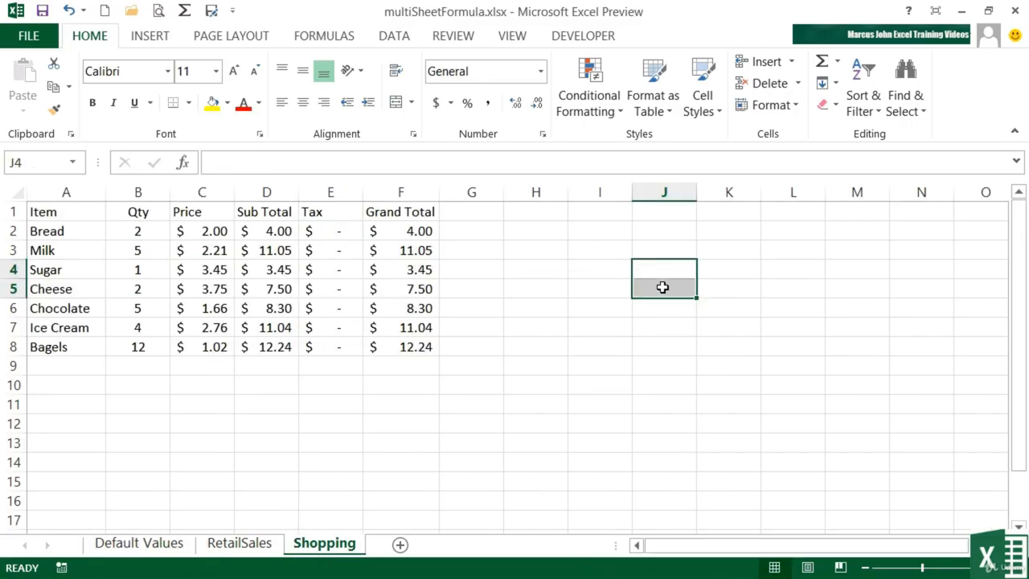
# Replace the $J$5 reference in the Shopping tax formula E2 with the Default Values TAX cell, giving =D2*'Default Values'!B3
pyautogui.click(340, 231)
pyautogui.doubleClick(340, 231)
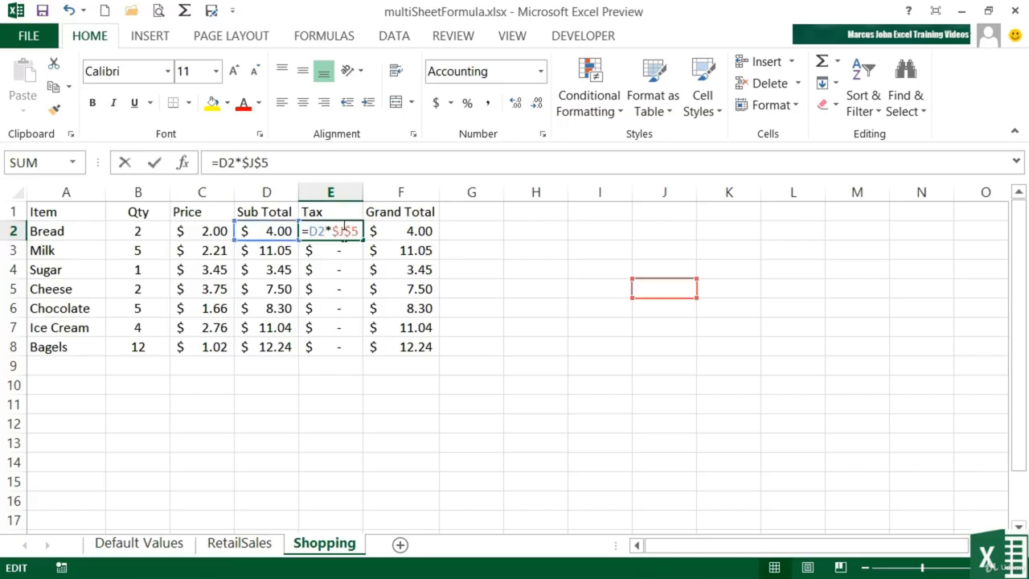
pyautogui.moveTo(332, 238); pyautogui.dragTo(363, 240)
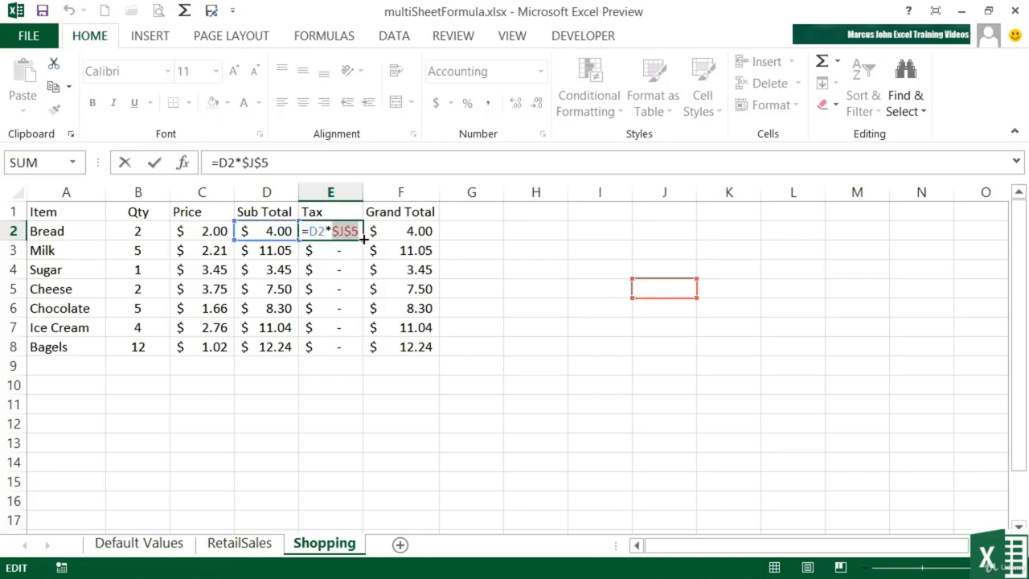
pyautogui.press('Delete')
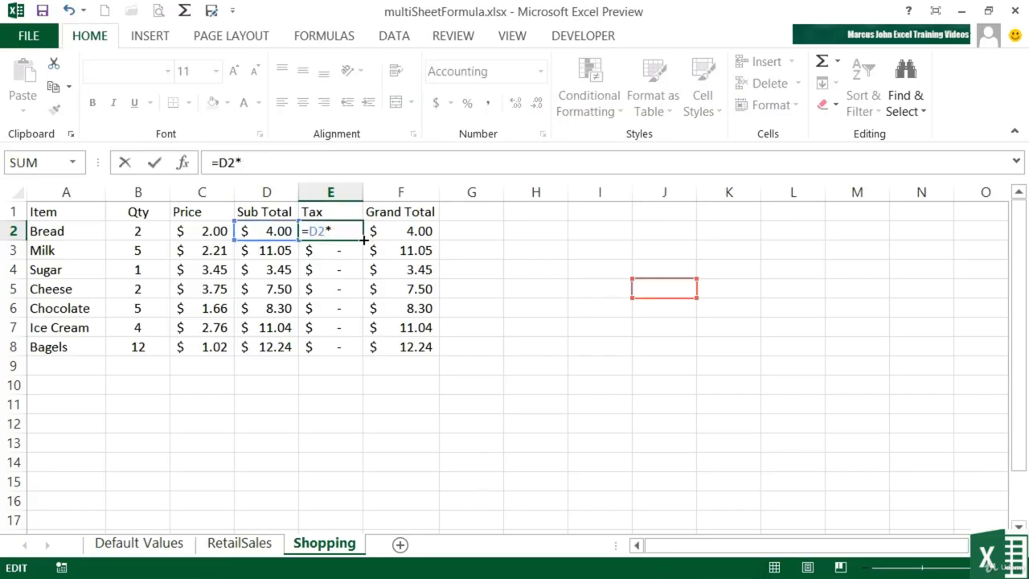
pyautogui.click(134, 544)
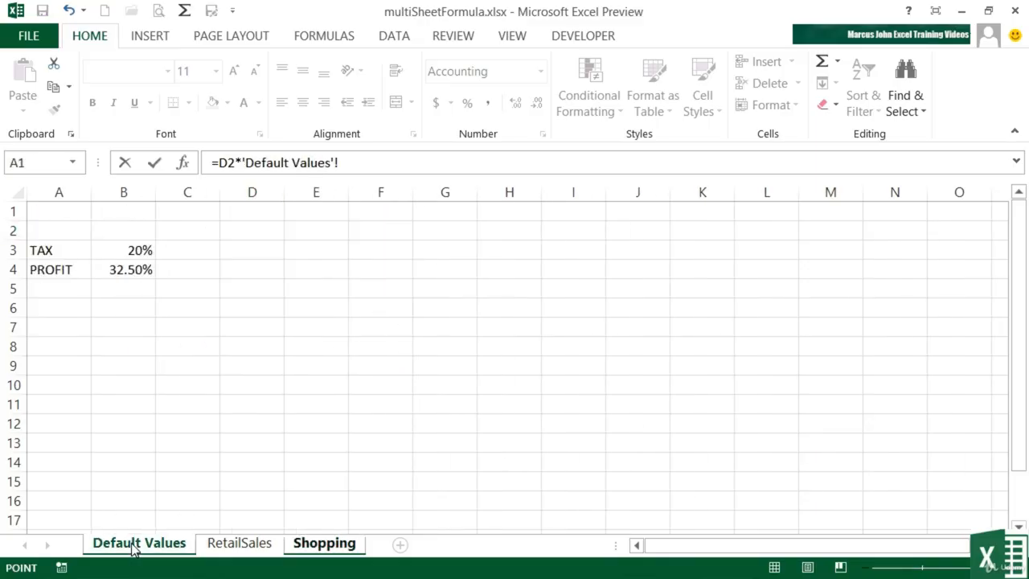
pyautogui.click(142, 250)
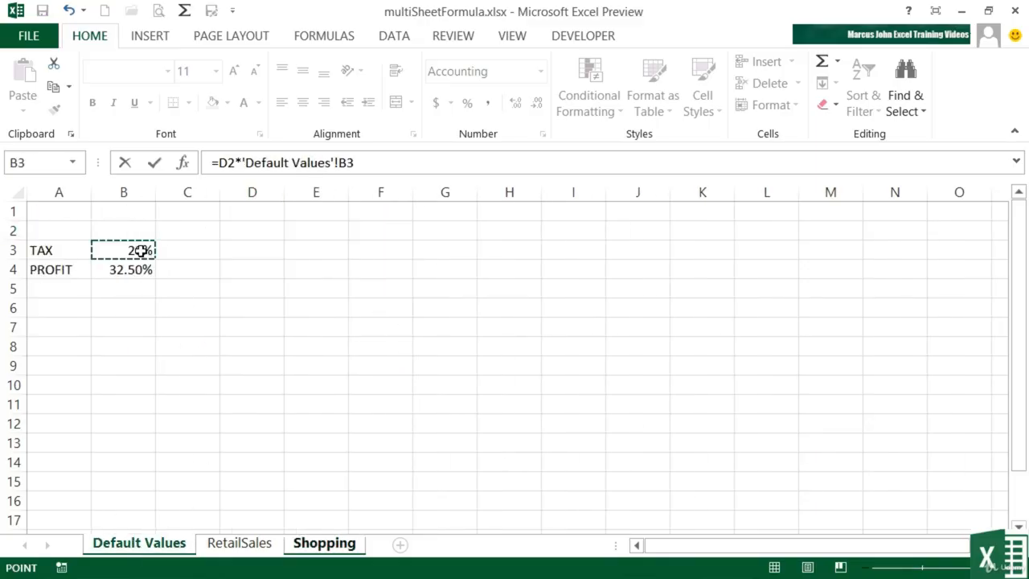
pyautogui.press('Return')
pyautogui.press('Up')
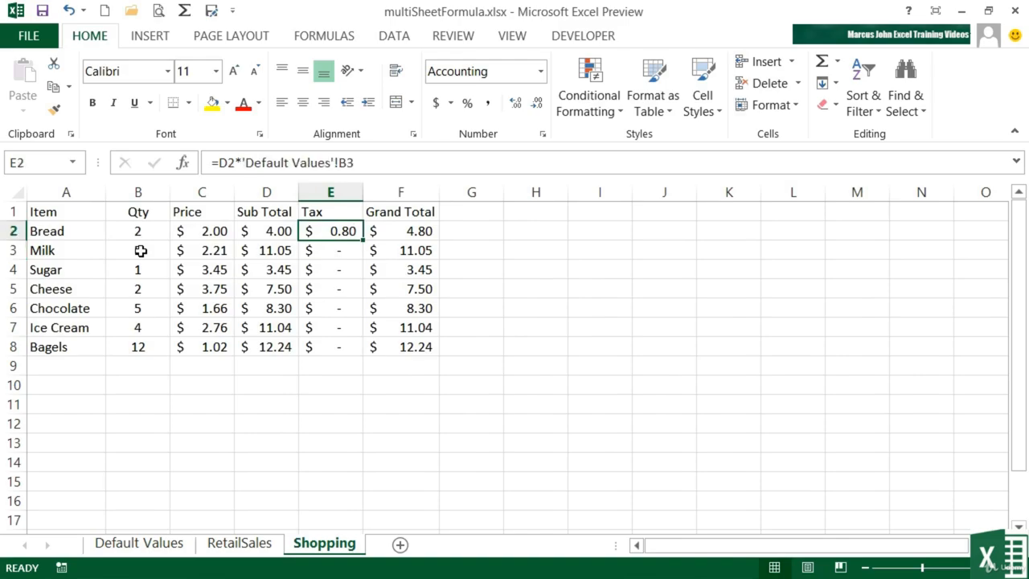
# Make the Default Values reference in the Shopping tax formula E2 absolute as $B$3
pyautogui.doubleClick(350, 230)
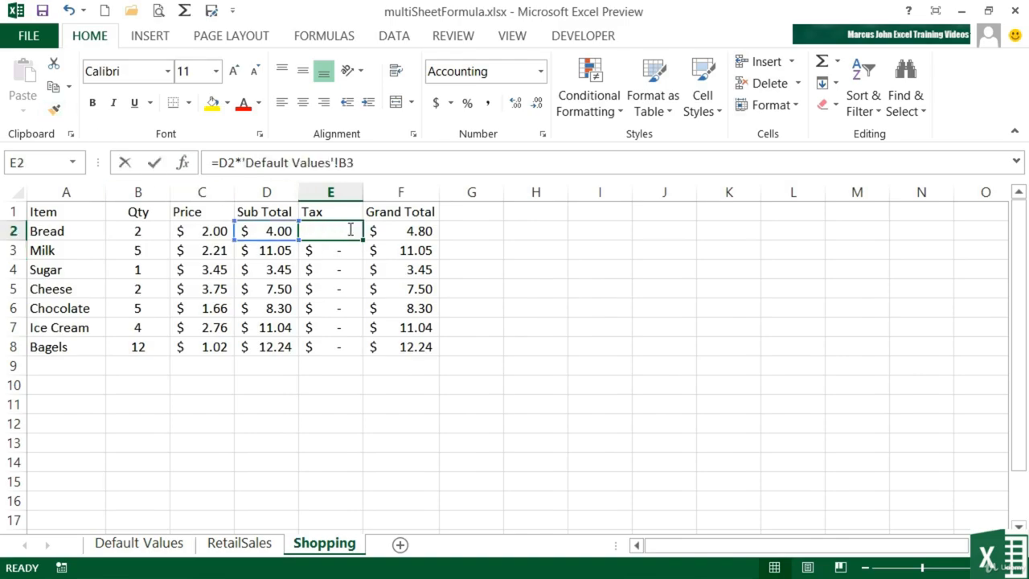
pyautogui.click(438, 232)
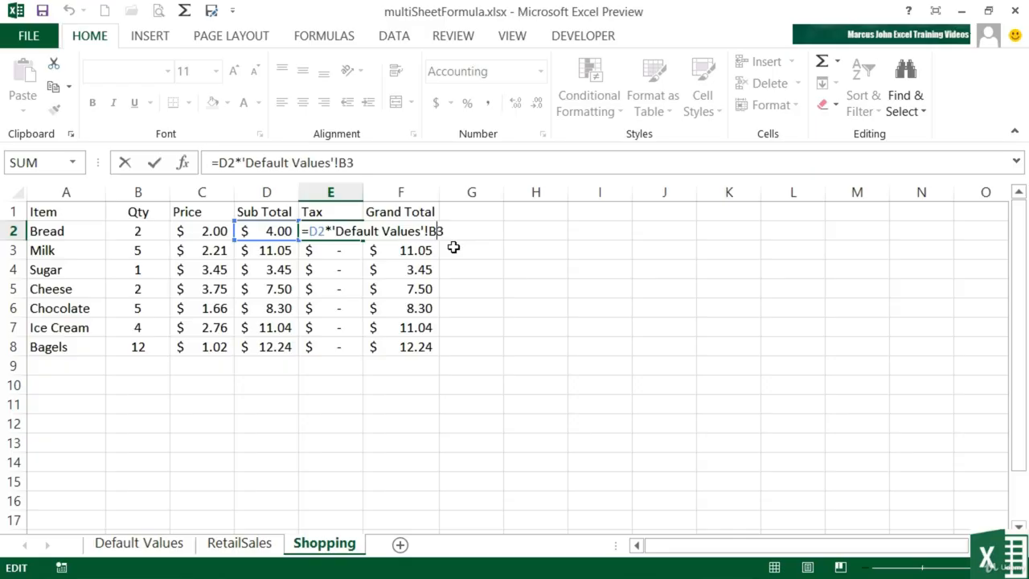
pyautogui.press('F4')
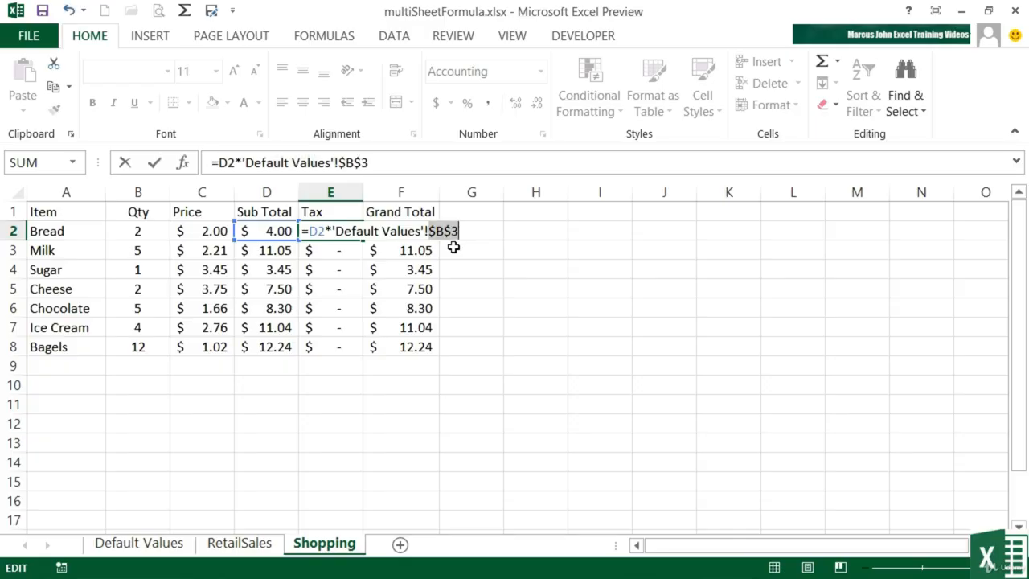
pyautogui.press('Return')
# Fill the tax formula from E2 down to E8 and inspect the copied formula in E5 without changing it
pyautogui.click(359, 232)
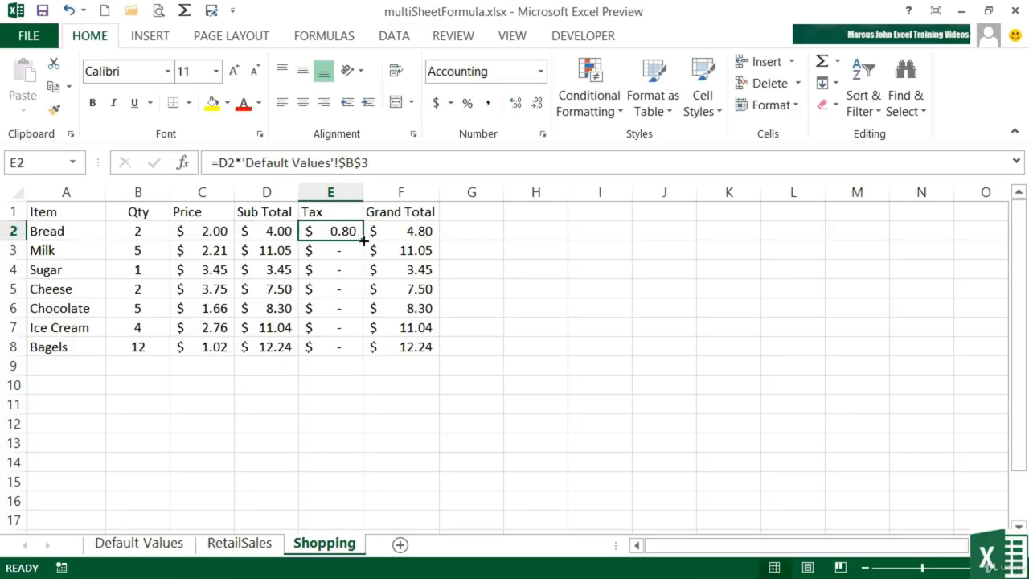
pyautogui.doubleClick(363, 240)
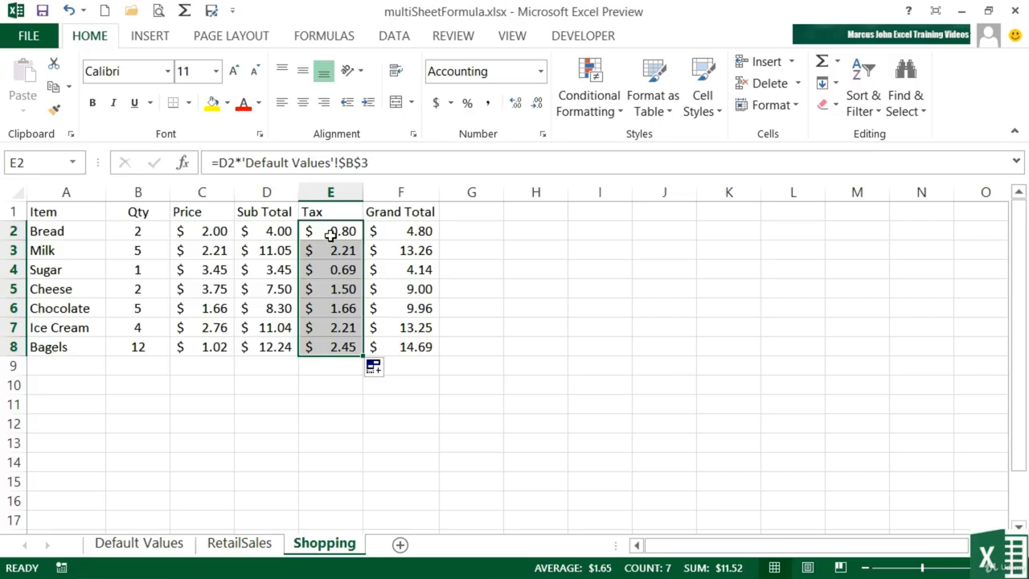
pyautogui.click(341, 291)
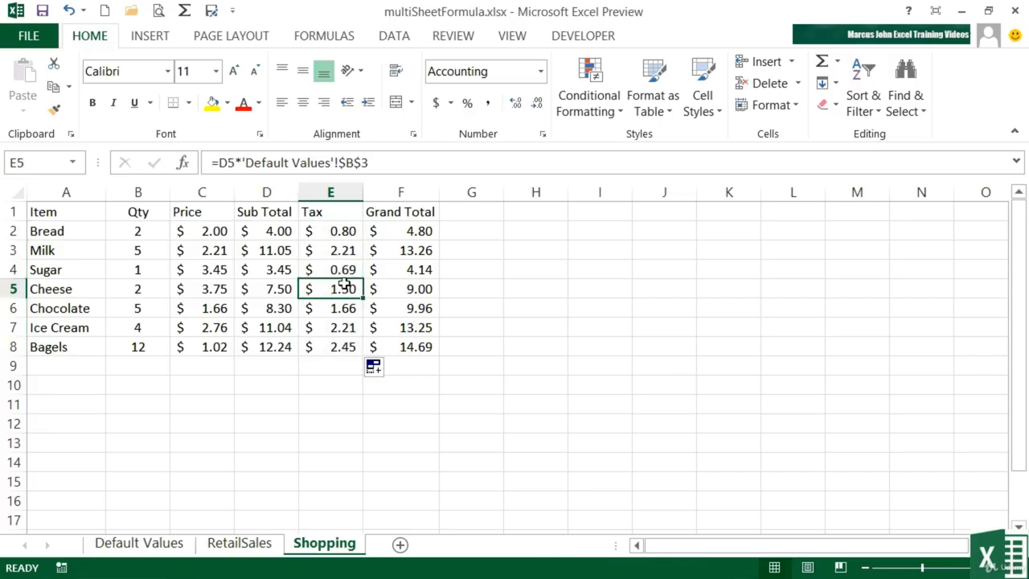
pyautogui.doubleClick(343, 286)
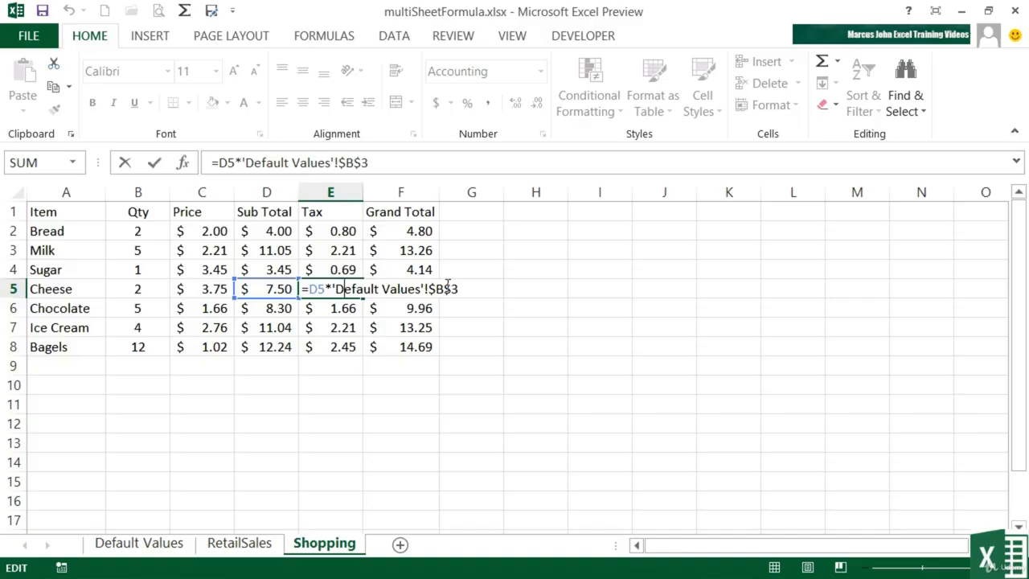
pyautogui.press('Escape')
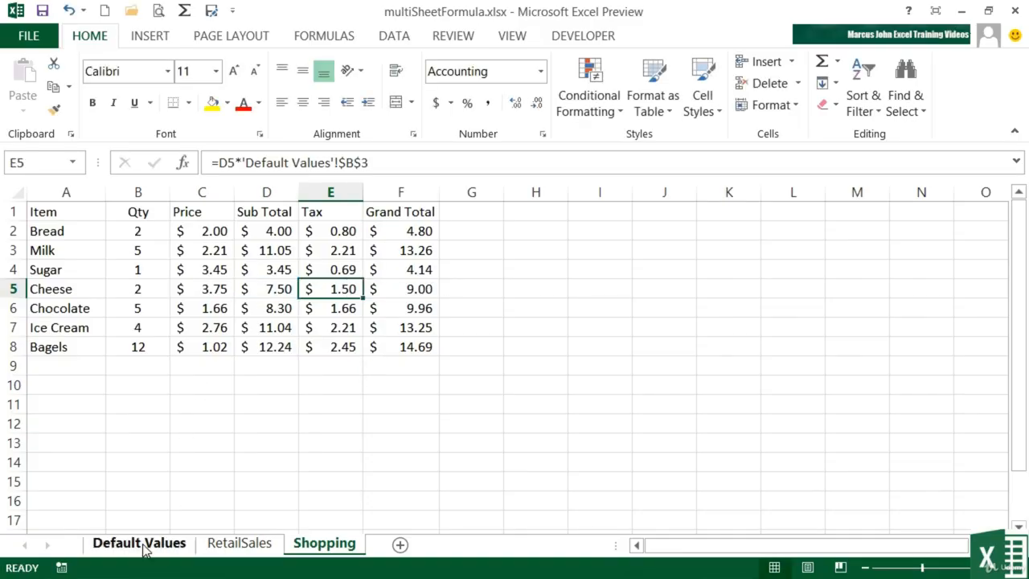
# Set the TAX rate in B3 of the Default Values sheet to 50% and return to the Shopping sheet to review the tax column
pyautogui.click(143, 543)
pyautogui.write('50')
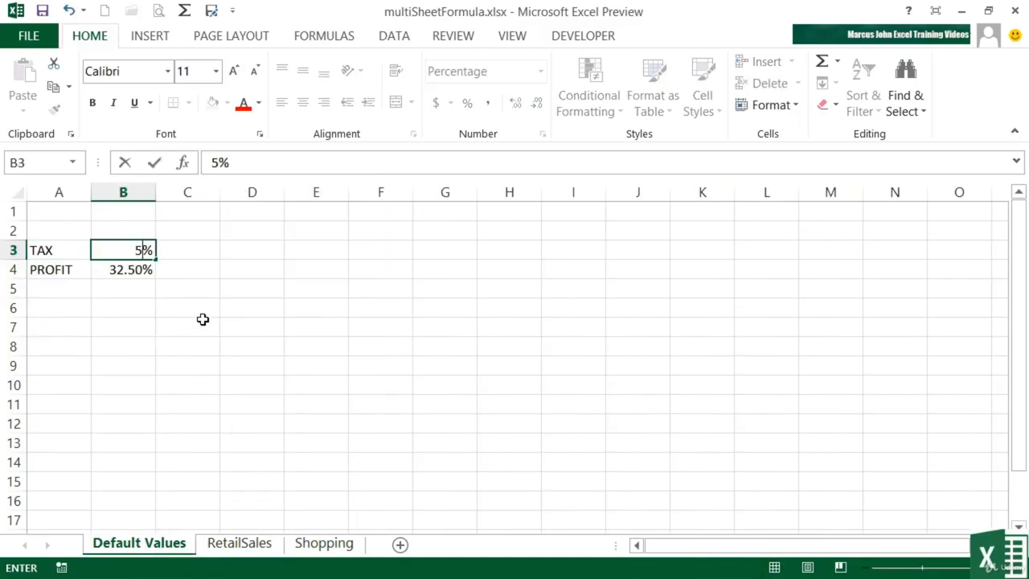
pyautogui.press('Tab')
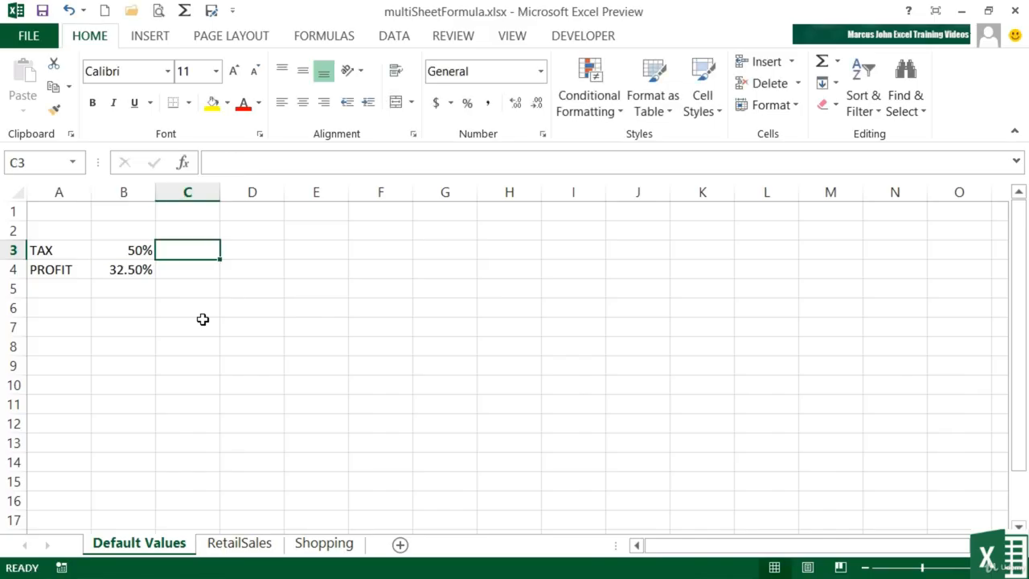
pyautogui.click(321, 544)
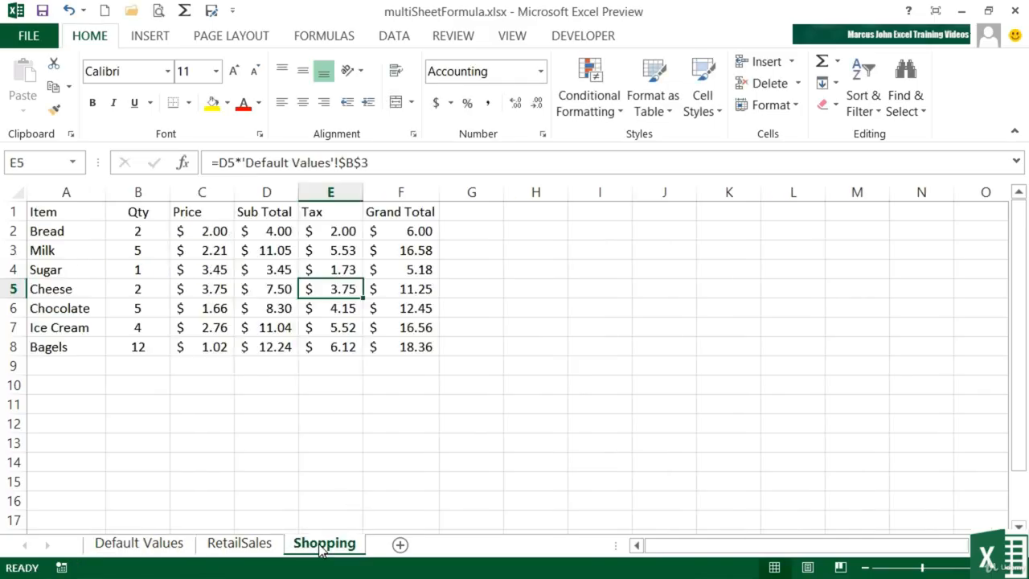